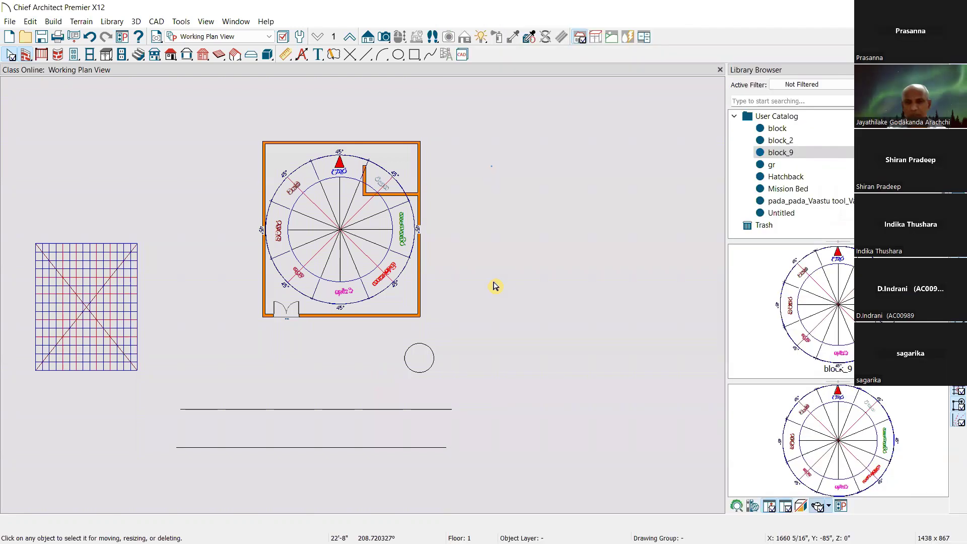
Rotate the compass block 90° counter-clockwise so its red arrow points to the house's left wall
scroll(443, 275, "down", 4)
scroll(397, 265, "up", 1)
scroll(397, 266, "up", 2)
left_click(397, 266)
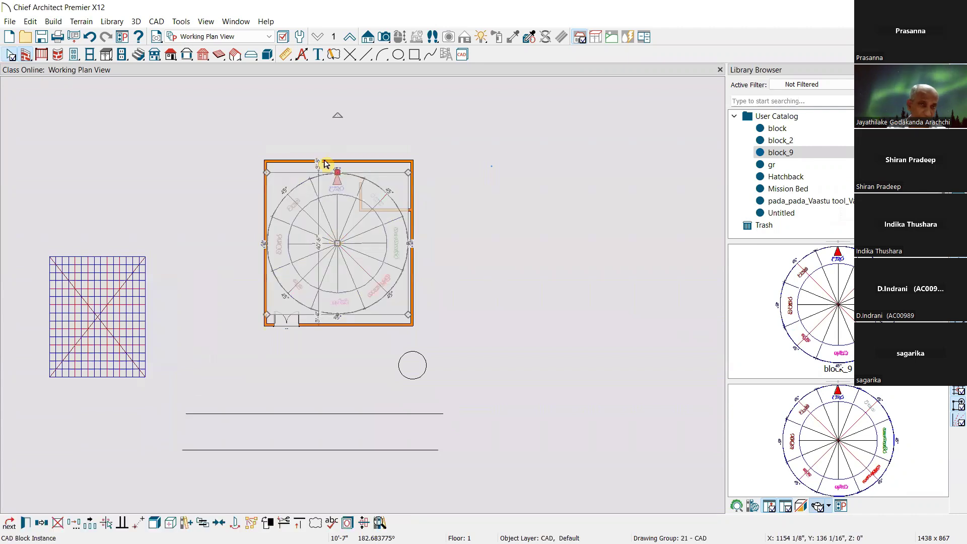
left_click_drag(334, 114, 224, 249)
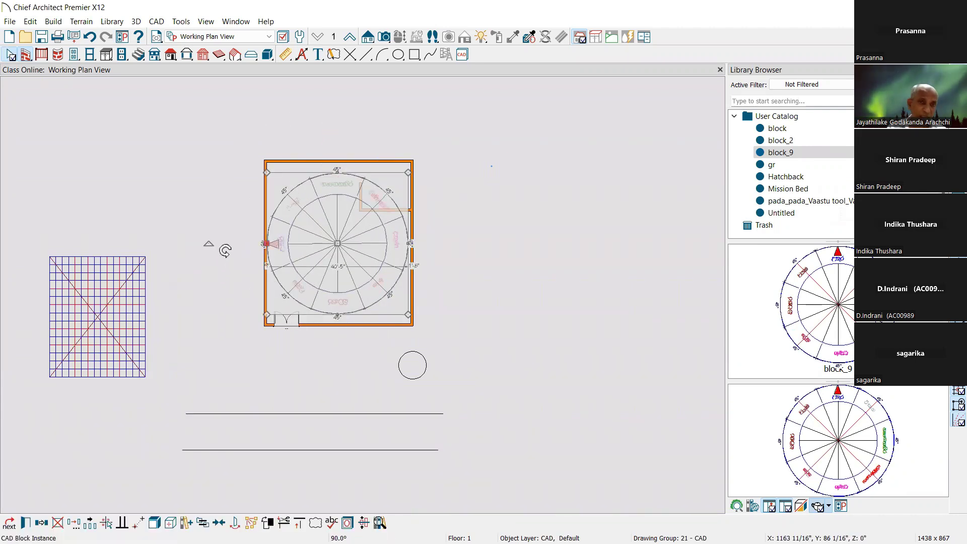
Move the circle from below the house's lower-right corner to just above its upper-right corner
left_click(424, 372)
left_click_drag(413, 365, 393, 113)
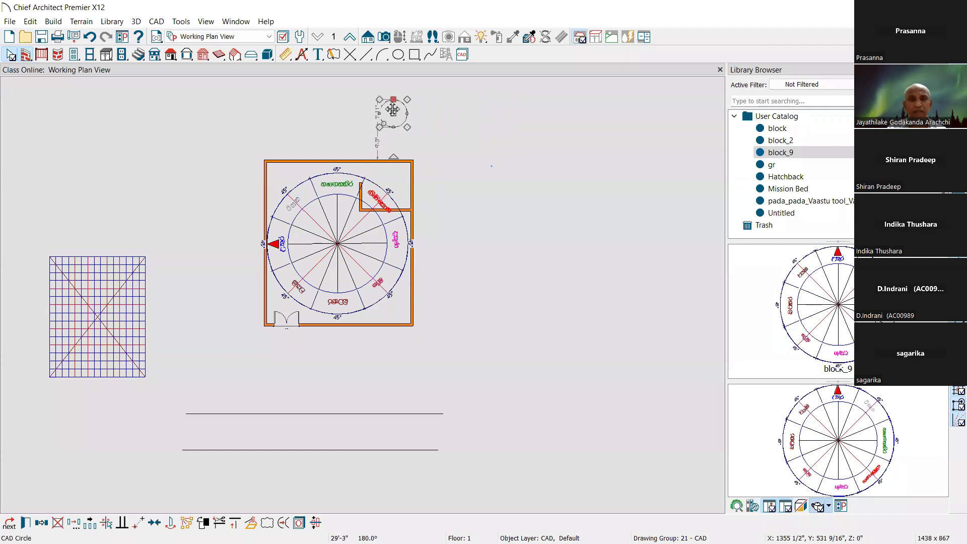
key("Escape")
Copy the circle above the house and place the duplicate beyond the lower-right end of the two horizontal lines
middle_click_drag(384, 192, 367, 217)
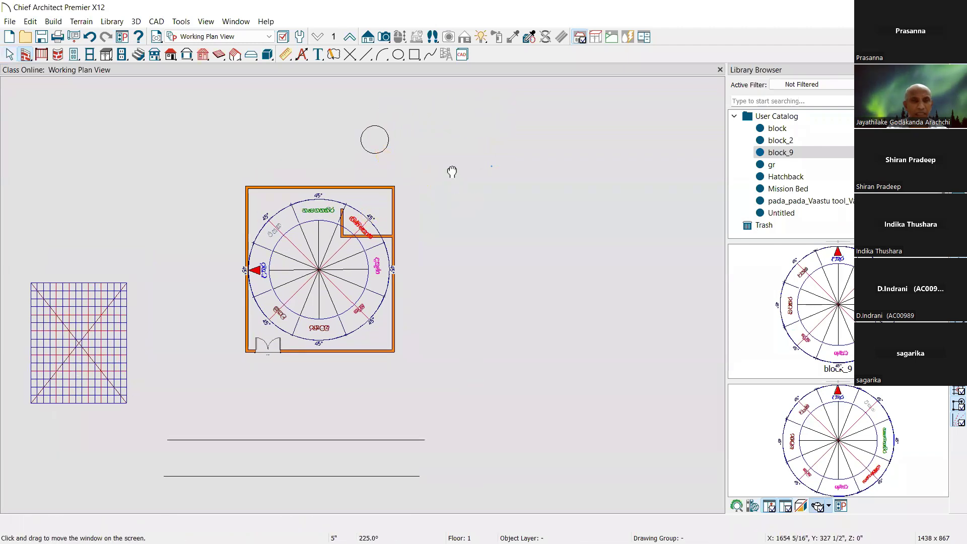
scroll(370, 124, "down", 1)
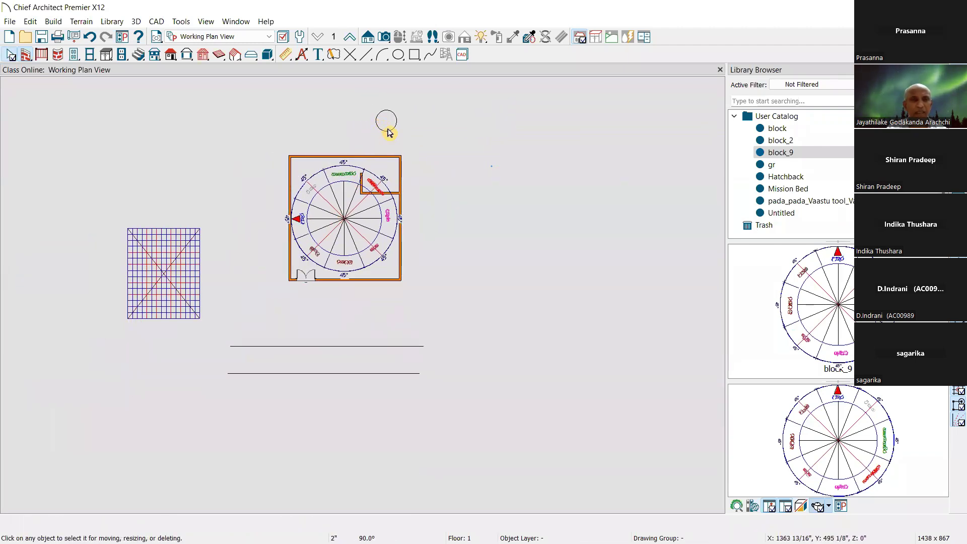
left_click(387, 131)
left_click(41, 518)
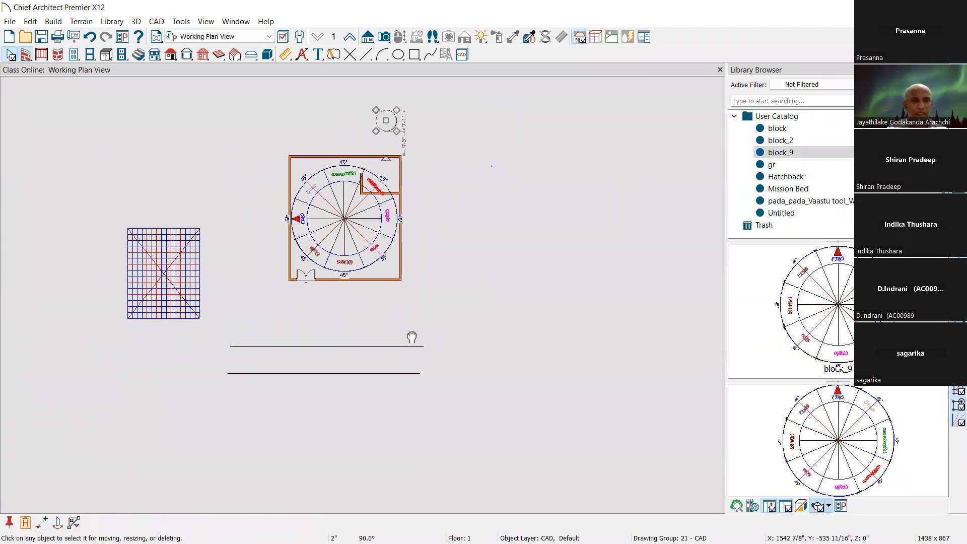
middle_click_drag(410, 335, 375, 285)
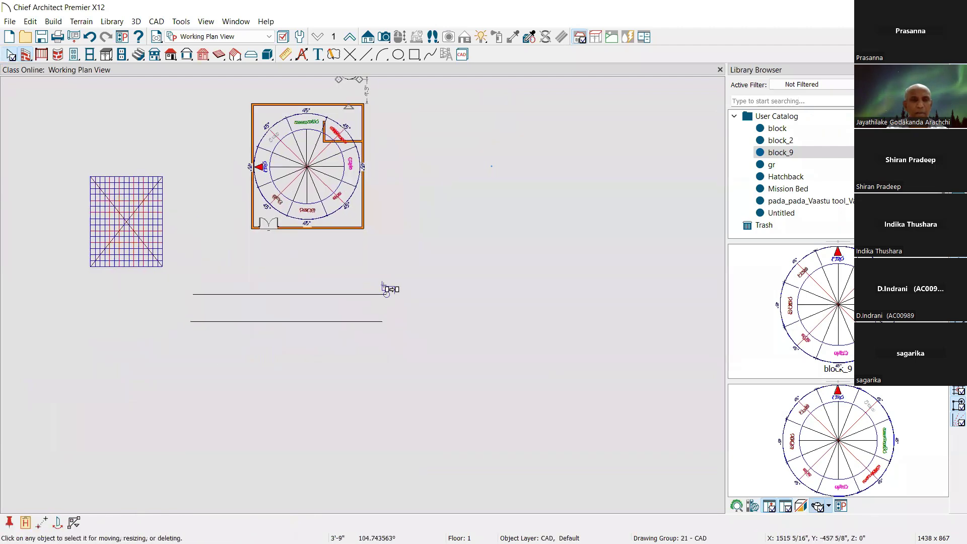
left_click(423, 355)
left_click(11, 57)
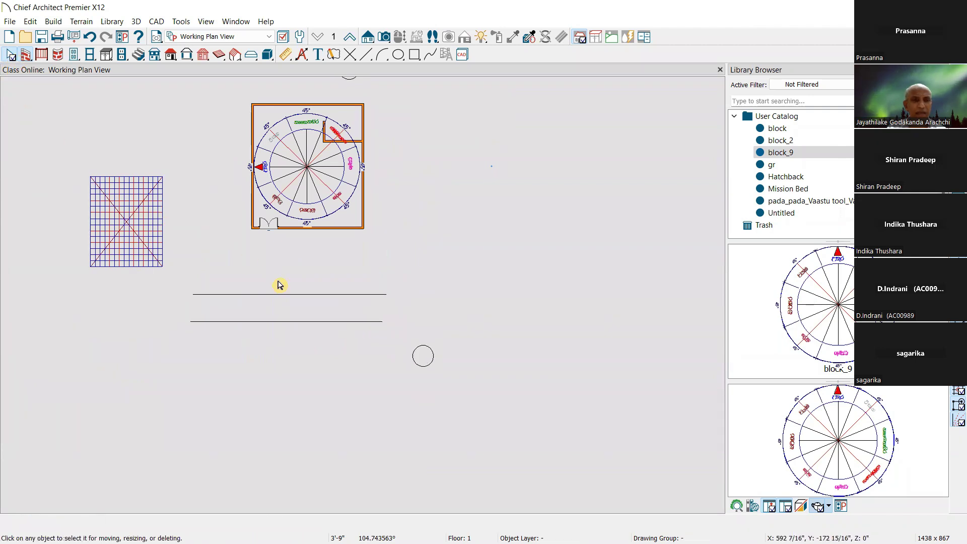
Move both horizontal lines farther down, away from the house, so they lie below the lower circle
left_click(311, 322)
left_click_drag(312, 330, 322, 435)
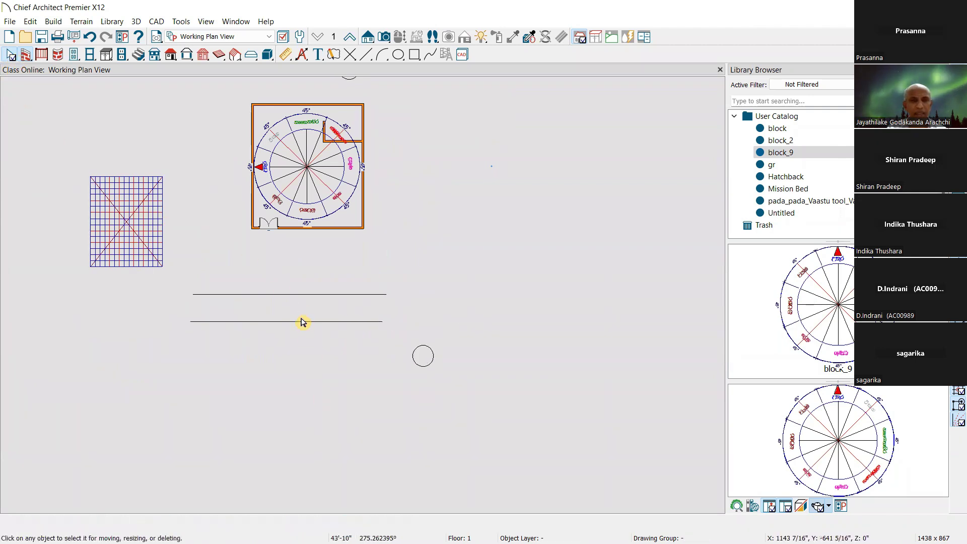
left_click(301, 321)
left_click_drag(285, 322, 286, 440)
left_click(304, 296)
left_click_drag(289, 294, 289, 404)
left_click(437, 280)
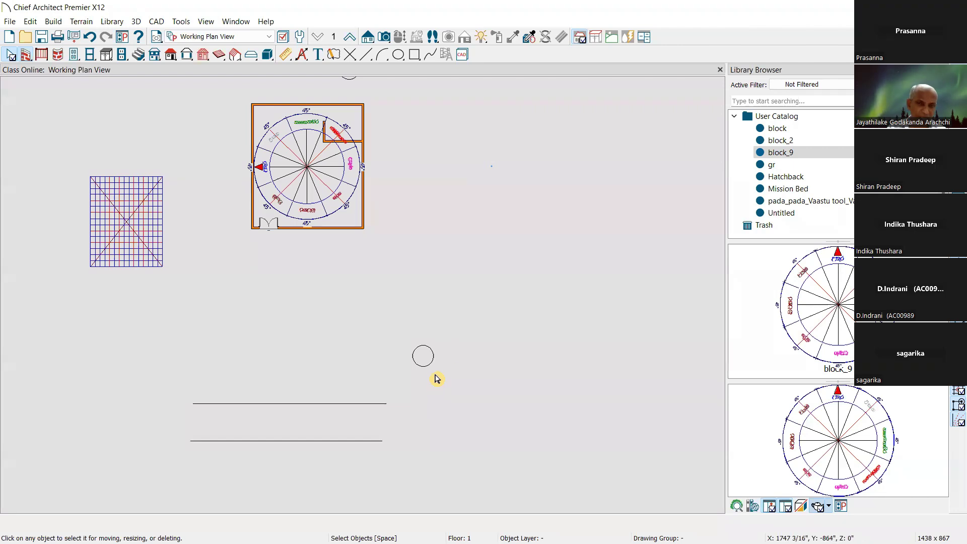
middle_click_drag(475, 272, 494, 331)
left_click_drag(226, 96, 436, 359)
left_click_drag(455, 279, 370, 94)
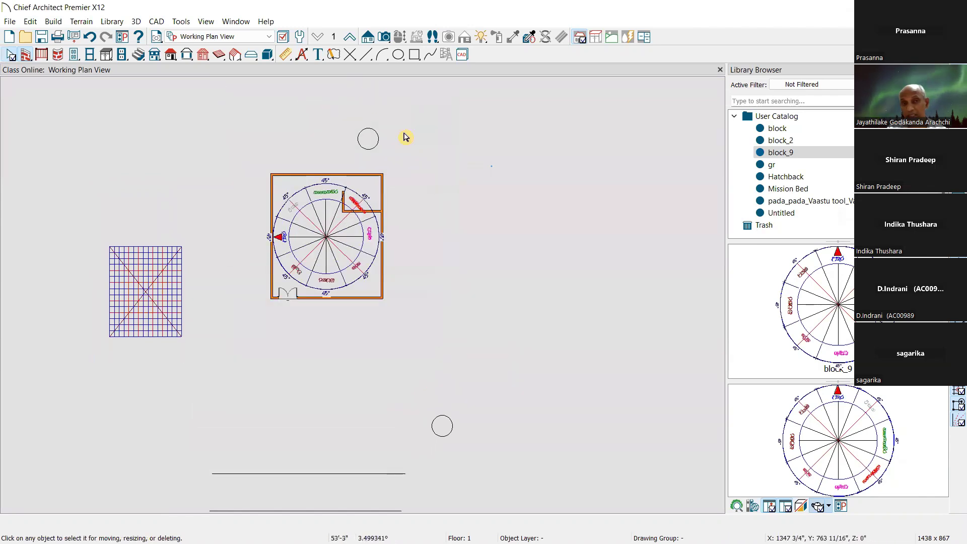
mouse_move(503, 376)
middle_mouse_down()
mouse_move(443, 339)
mouse_move(505, 342)
middle_mouse_up()
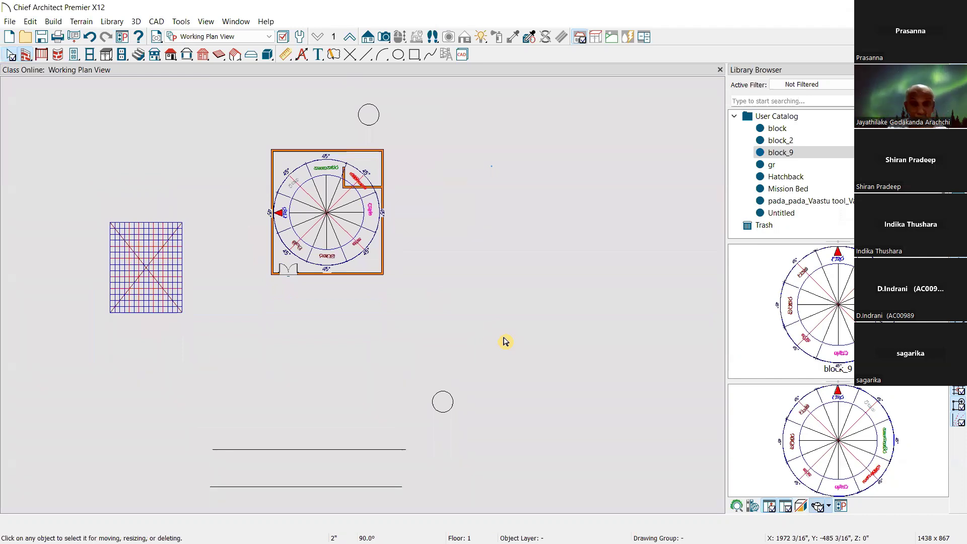
Rotate the compass block by -90° so its red arrow points to the house's upper wall
left_click(434, 391)
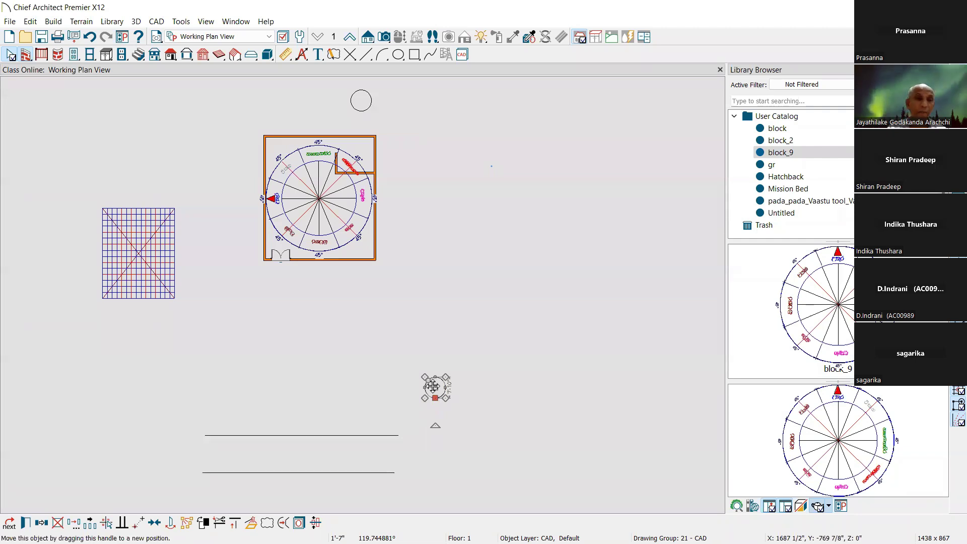
left_click(314, 200)
mouse_move(215, 200)
left_mouse_down()
mouse_move(359, 114)
mouse_move(310, 99)
left_mouse_up()
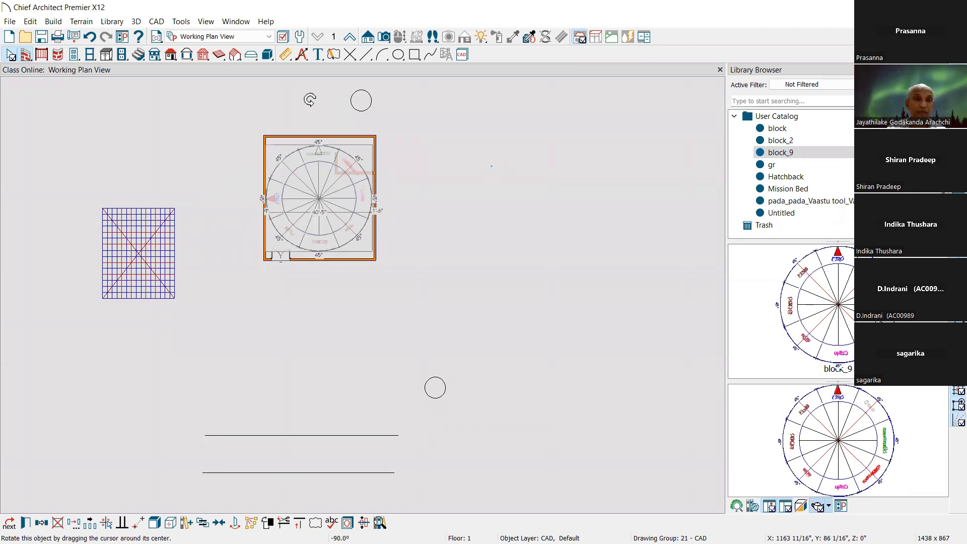
Move the lower circle about 18 feet to the right and farther down from the house
left_click(440, 396)
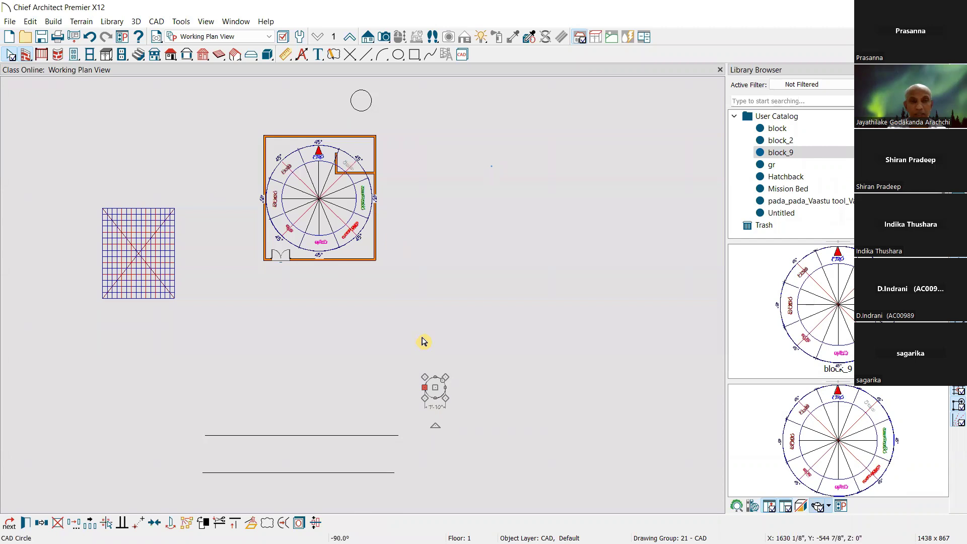
left_click_drag(435, 387, 484, 427)
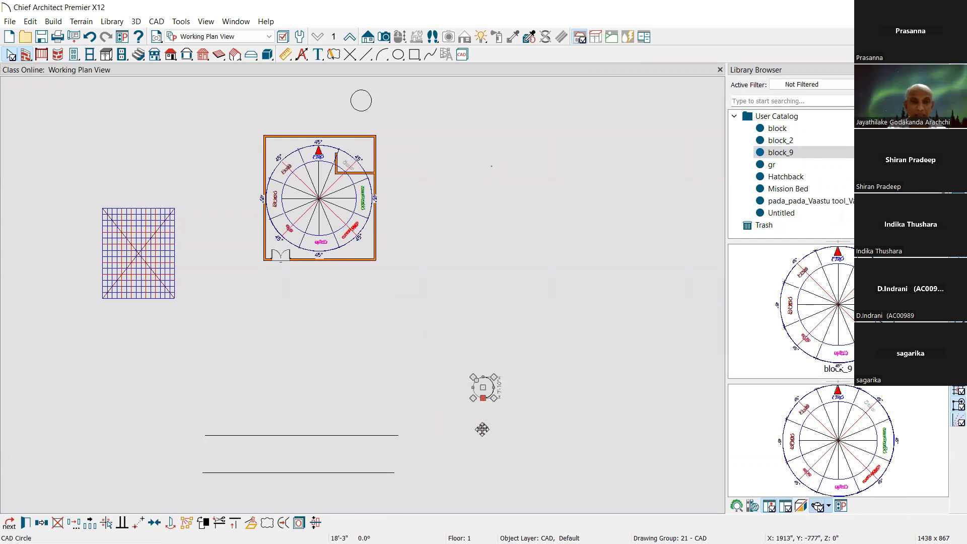
middle_click_drag(339, 343, 332, 334)
scroll(332, 334, "down", 1)
left_click(421, 316)
left_click_drag(421, 315, 421, 359)
left_click(523, 337)
Delete the two horizontal lines below the house
left_click(346, 354)
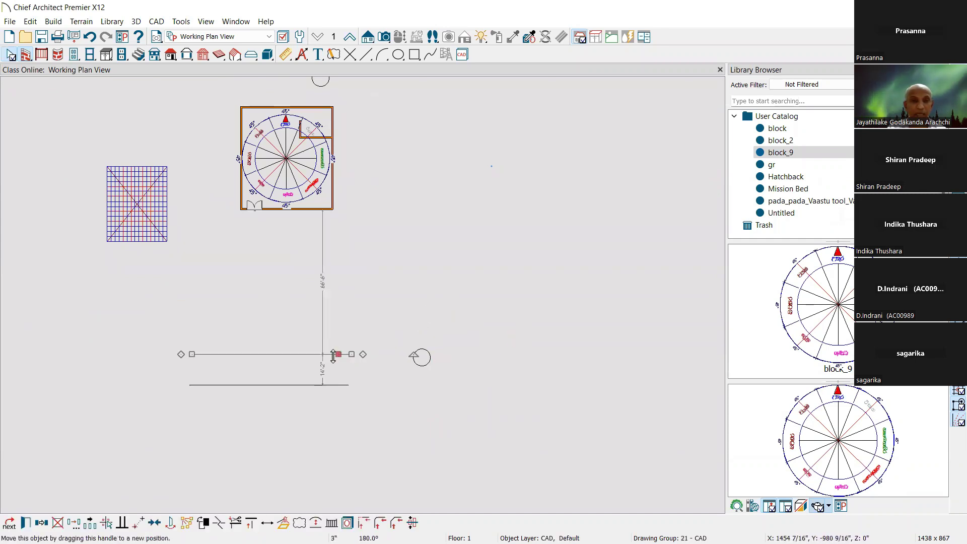
key("Delete")
left_click(318, 385)
key("Delete")
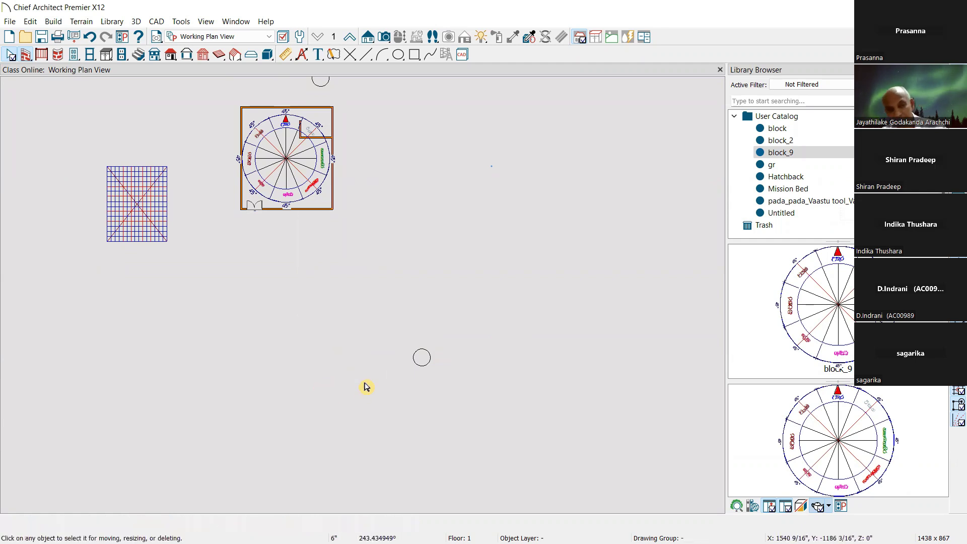
Move the lower circle horizontally back toward the house's right side
left_click(422, 362)
left_click_drag(422, 363, 382, 362)
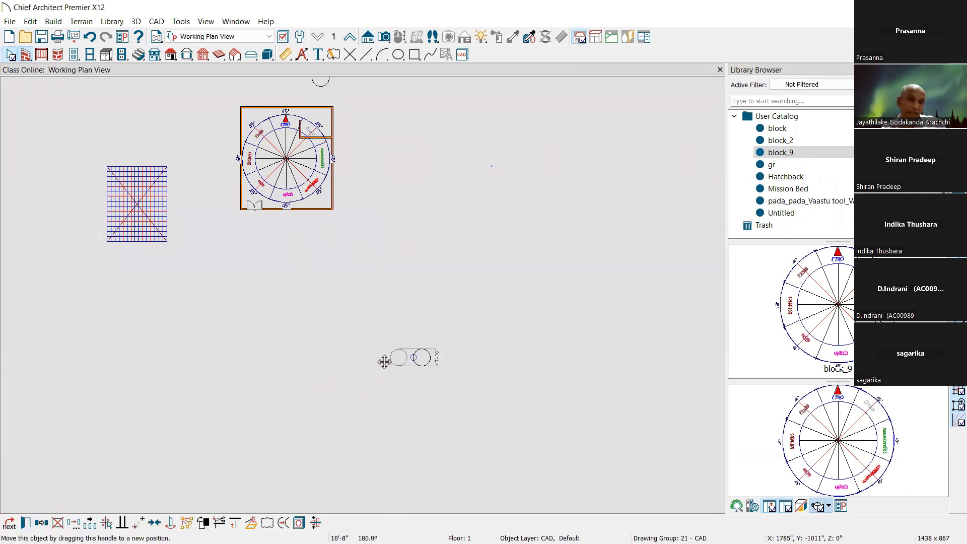
left_click(378, 410)
Draw two parallel vertical CAD lines below the house's double door, the shorter one about 73'-7" long
scroll(369, 393, "up", 3)
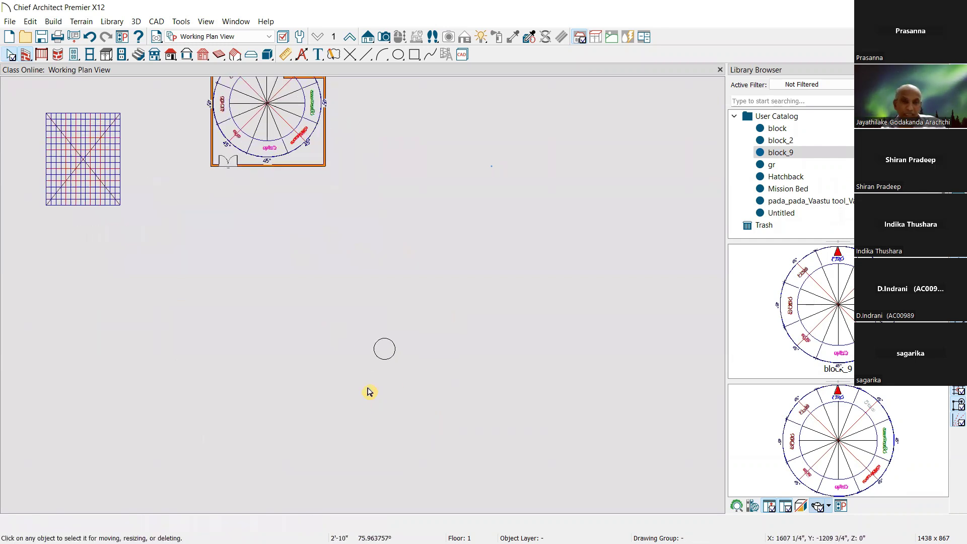
scroll(395, 359, "down", 1)
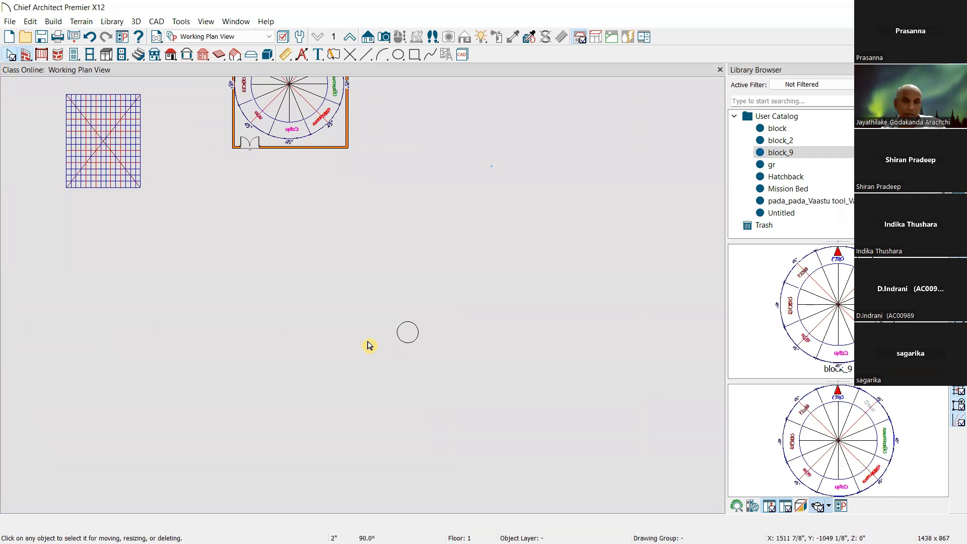
scroll(424, 272, "down", 1)
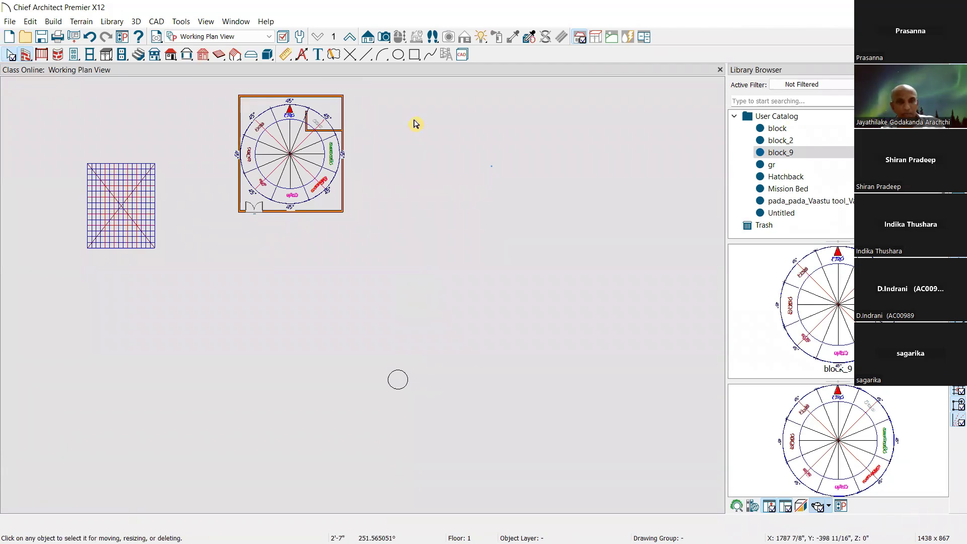
left_click(382, 54)
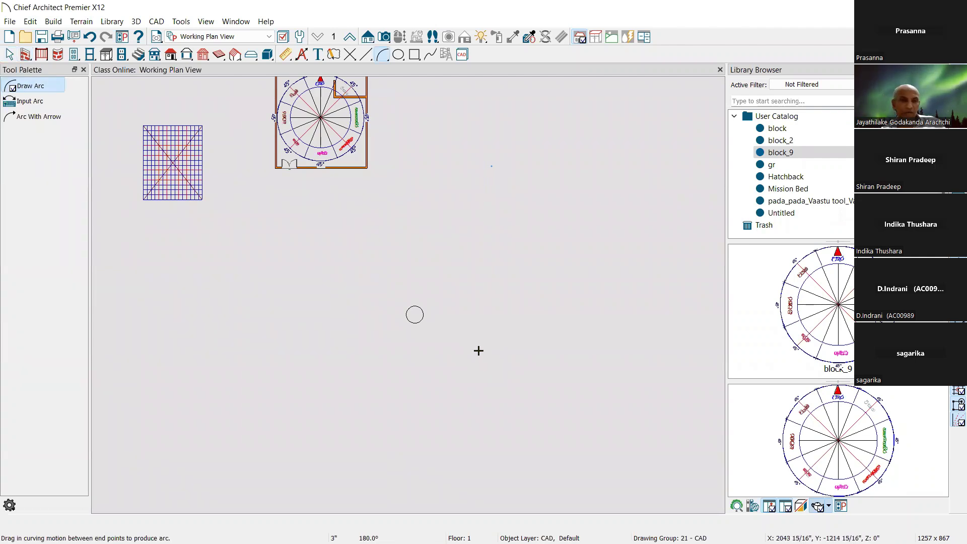
left_click(366, 55)
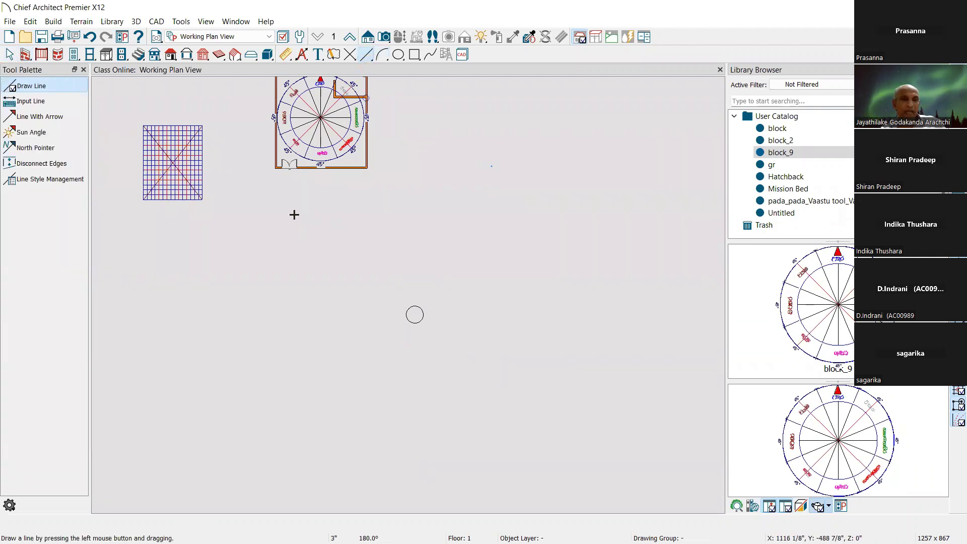
mouse_move(286, 187)
left_mouse_down()
mouse_move(285, 383)
mouse_move(307, 353)
left_mouse_up()
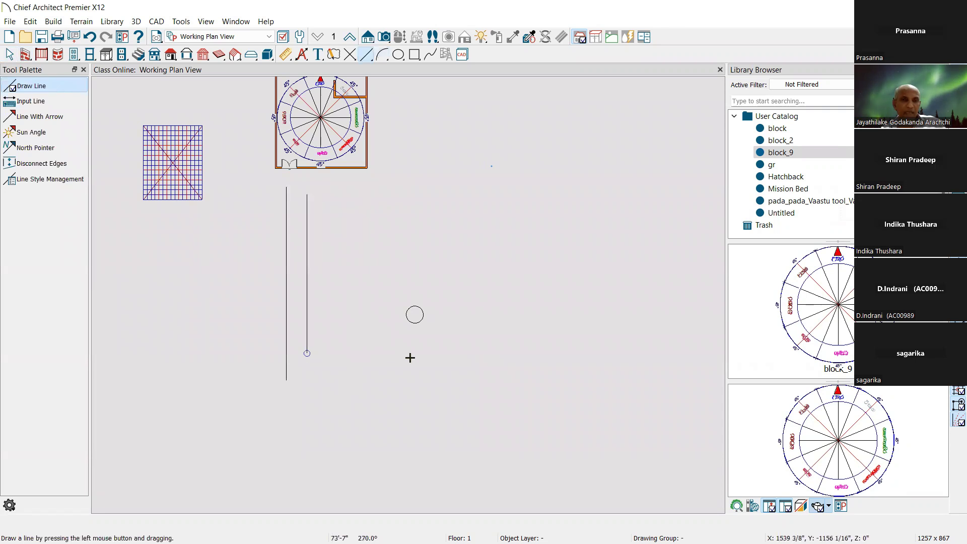
Draw four roughly parallel arcs curving down from below the house, two on each side of the lower circle
key("a")
mouse_move(429, 374)
left_mouse_down()
mouse_move(434, 301)
mouse_move(353, 203)
mouse_move(317, 187)
left_mouse_up()
left_click_drag(451, 369, 339, 185)
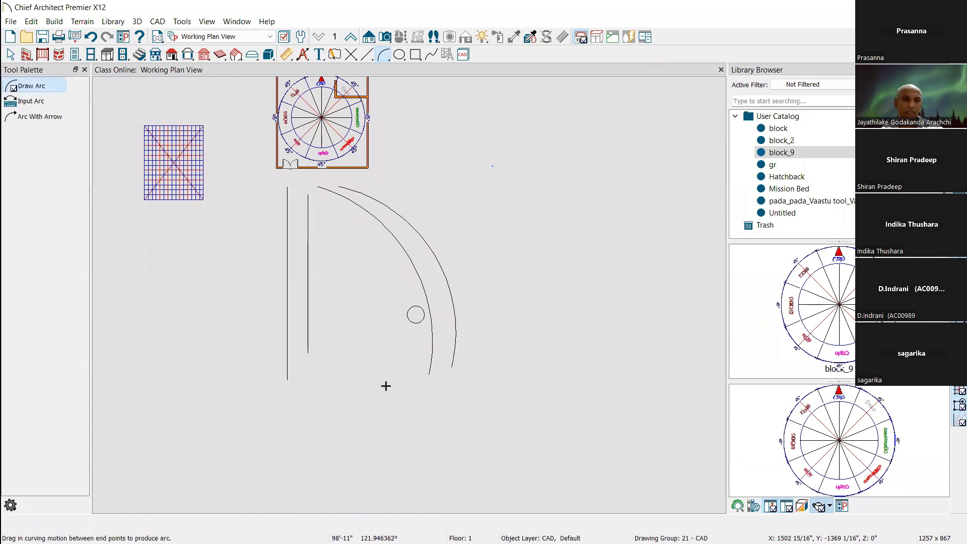
mouse_move(398, 380)
left_mouse_down()
mouse_move(362, 237)
mouse_move(324, 211)
left_mouse_up()
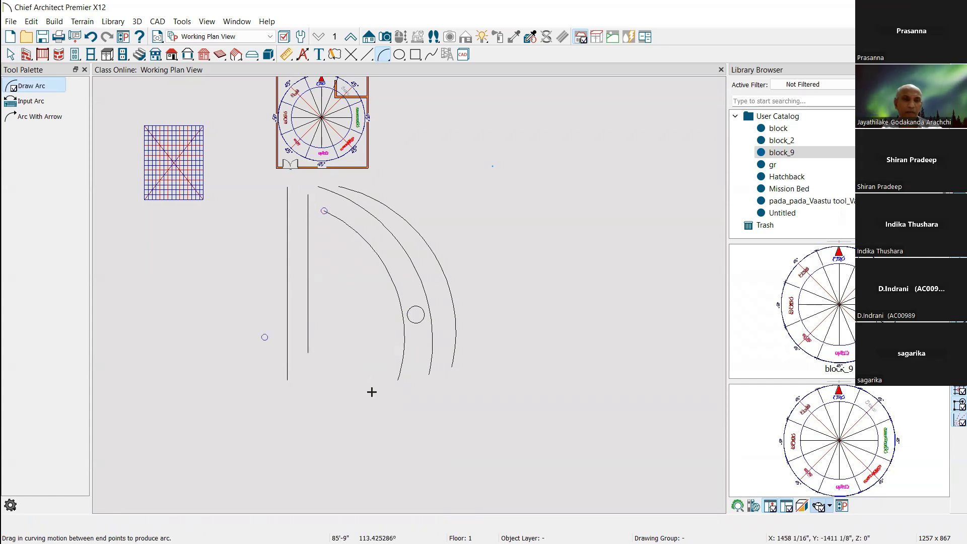
left_click_drag(386, 380, 334, 240)
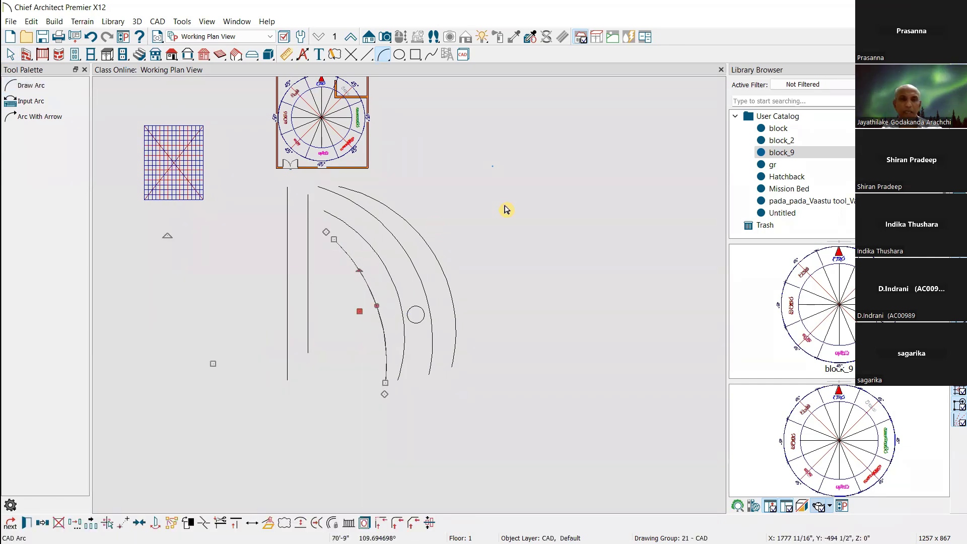
scroll(487, 298, "down", 1)
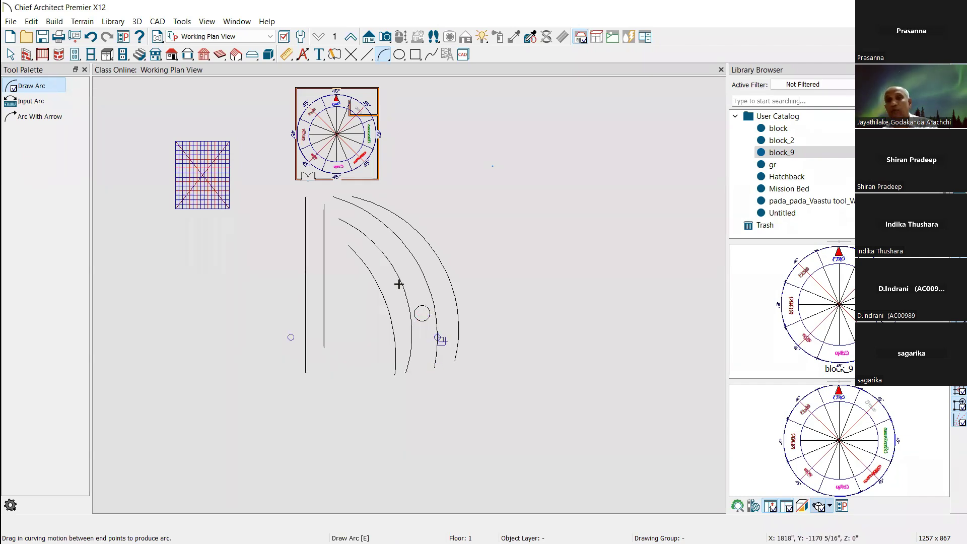
key("space")
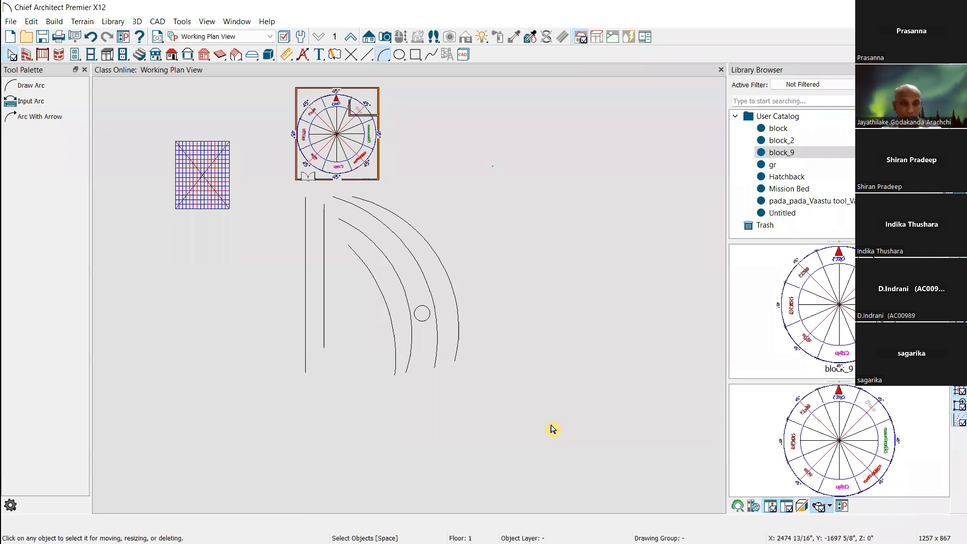
middle_click_drag(352, 137, 336, 212)
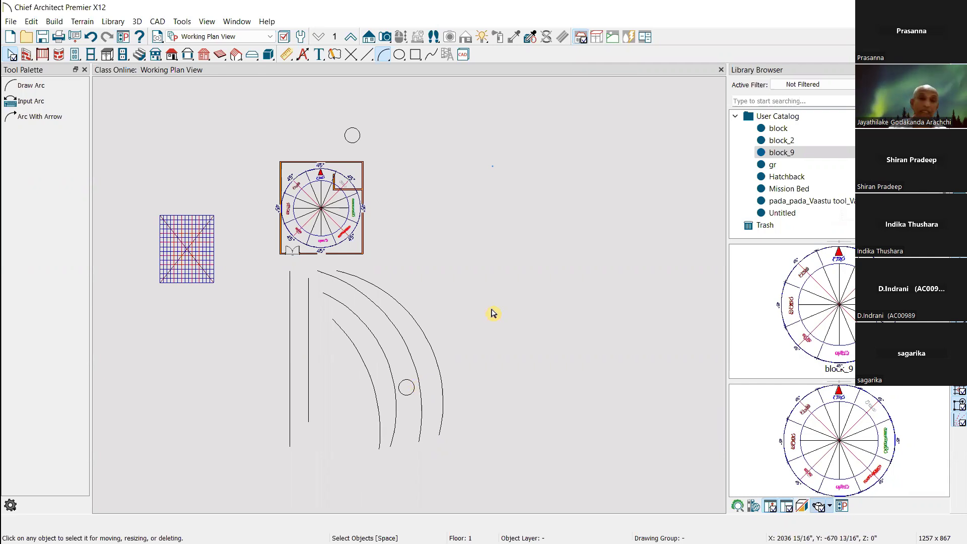
scroll(473, 285, "down", 3)
middle_click_drag(475, 259, 467, 296)
scroll(412, 260, "up", 3)
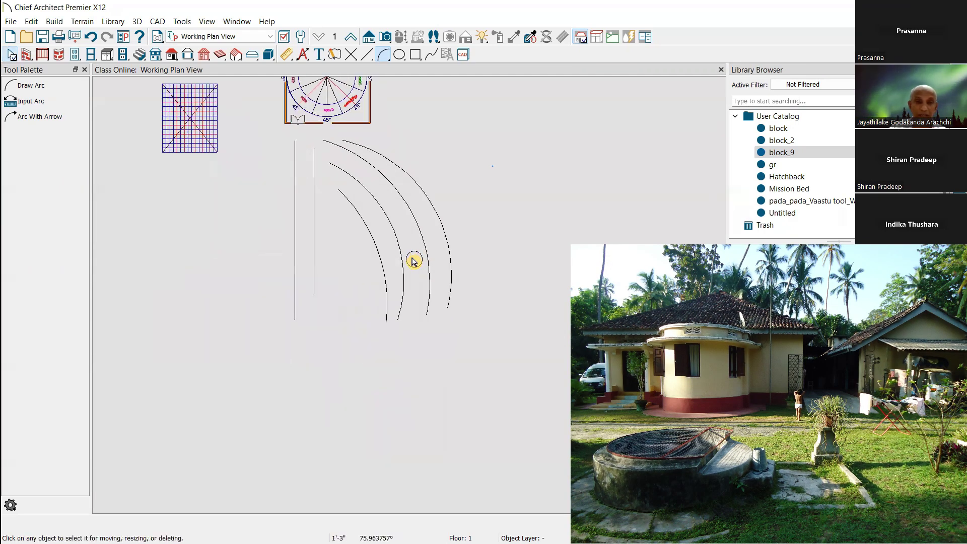
left_click(416, 268)
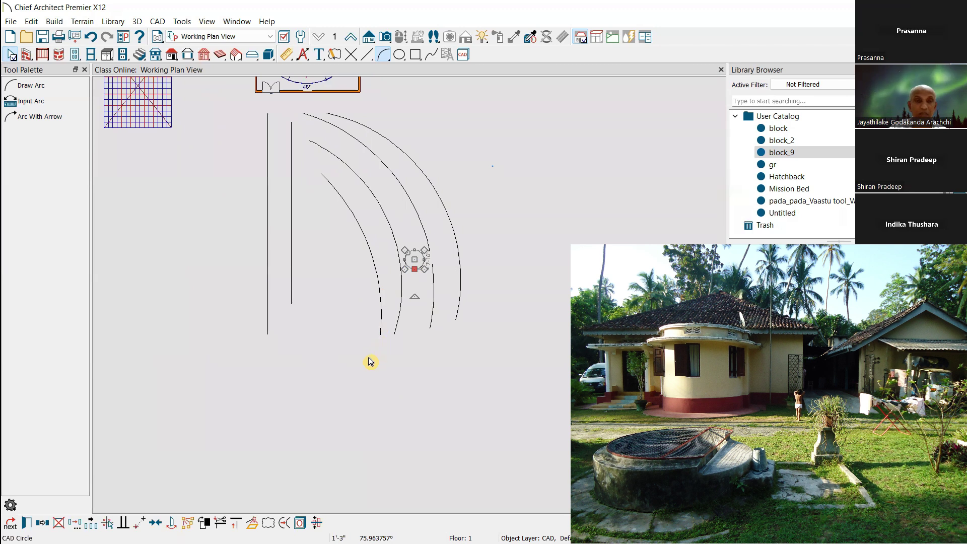
scroll(367, 361, "down", 2)
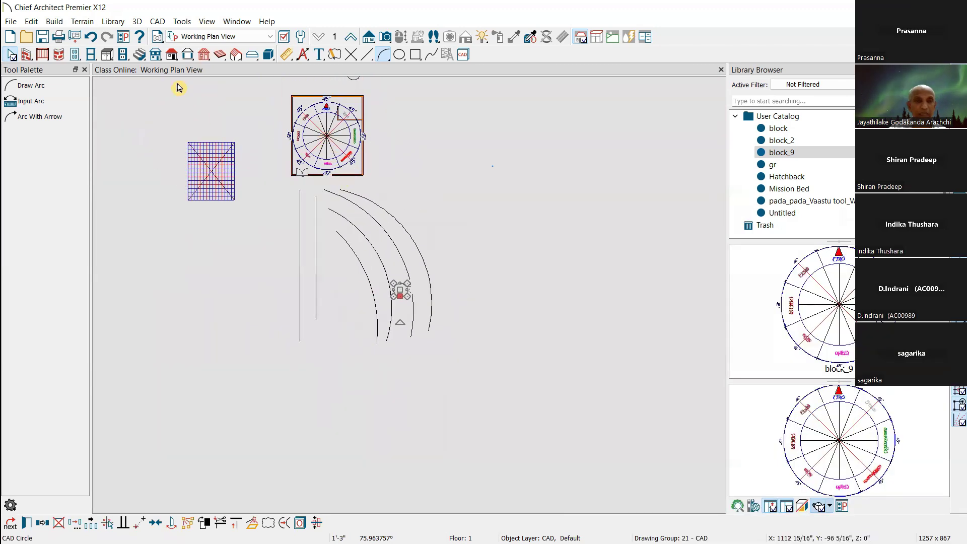
Draw a circle about 15' across below the blue grid, beside the longer vertical line
left_click(400, 55)
left_click_drag(245, 289, 225, 305)
left_click(11, 54)
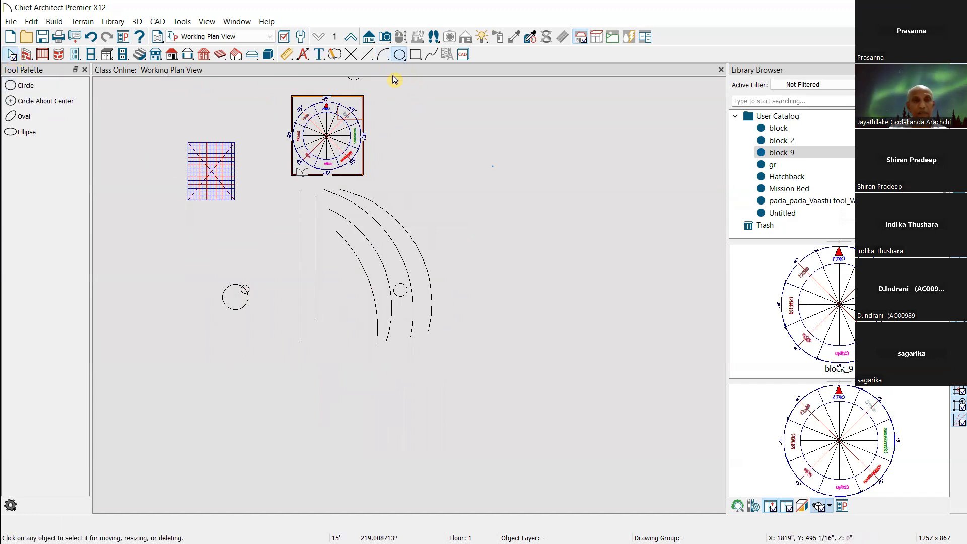
Reduce the overlapping circles below the blue grid to a single circle about 12' across
left_click(241, 301)
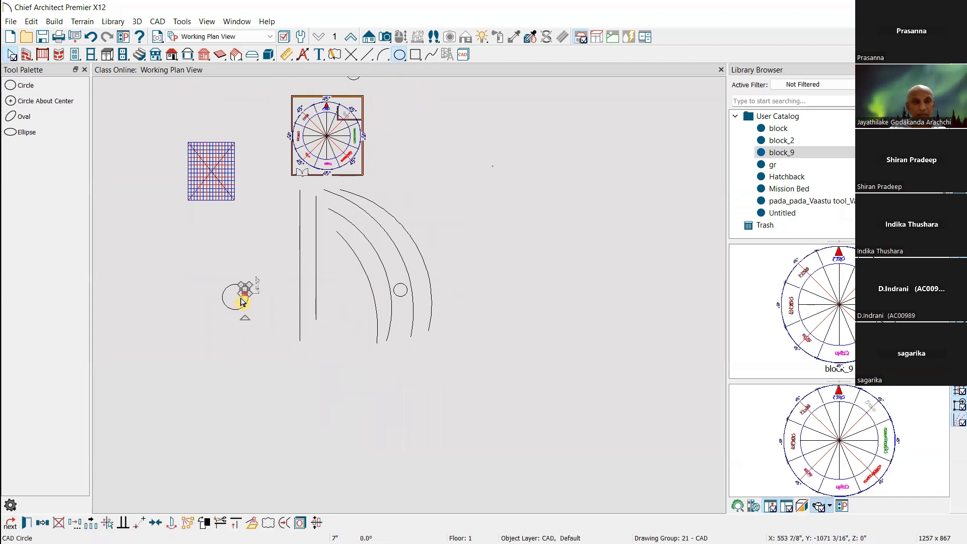
left_click(246, 301)
left_click(245, 299)
left_click_drag(246, 298, 240, 271)
left_click(431, 239)
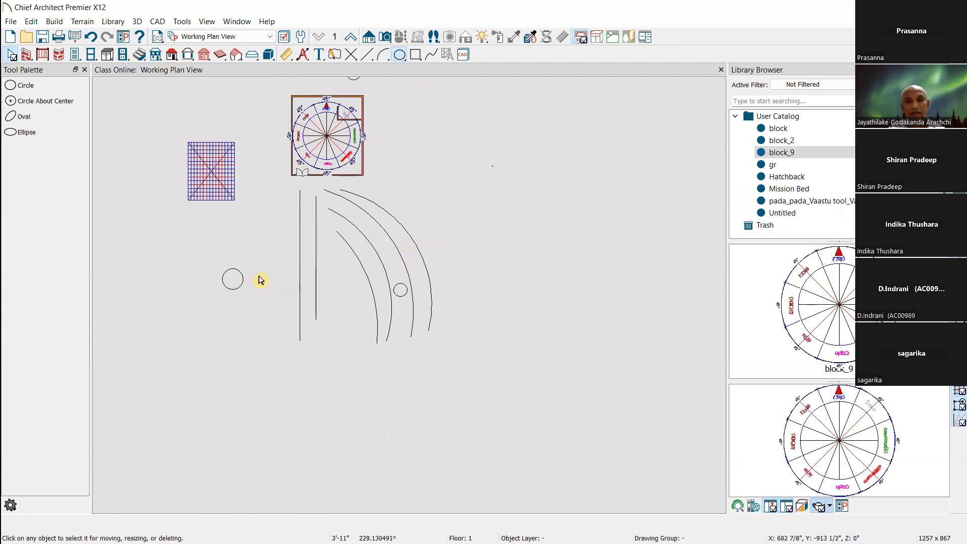
Delete the two parallel vertical lines below the house's double door
scroll(341, 167, "up", 3)
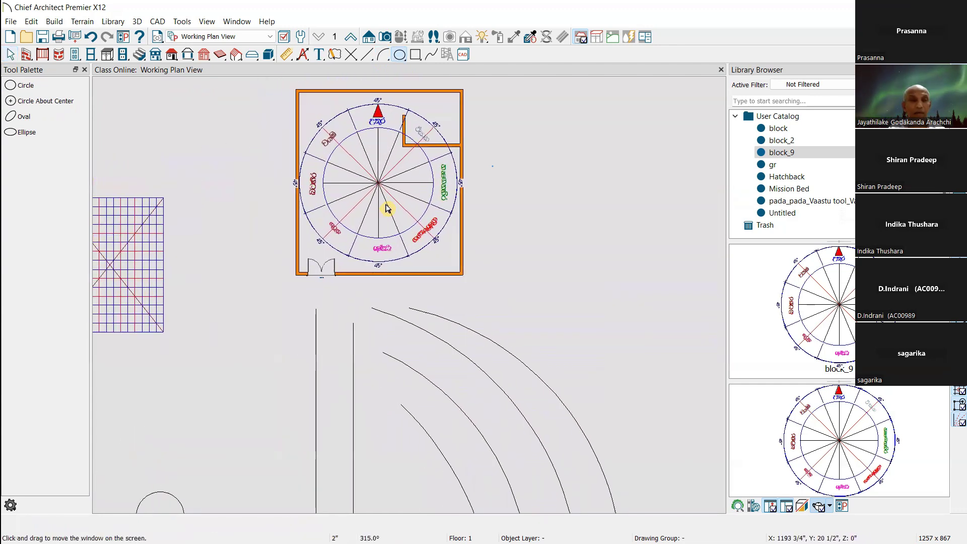
scroll(338, 234, "down", 2)
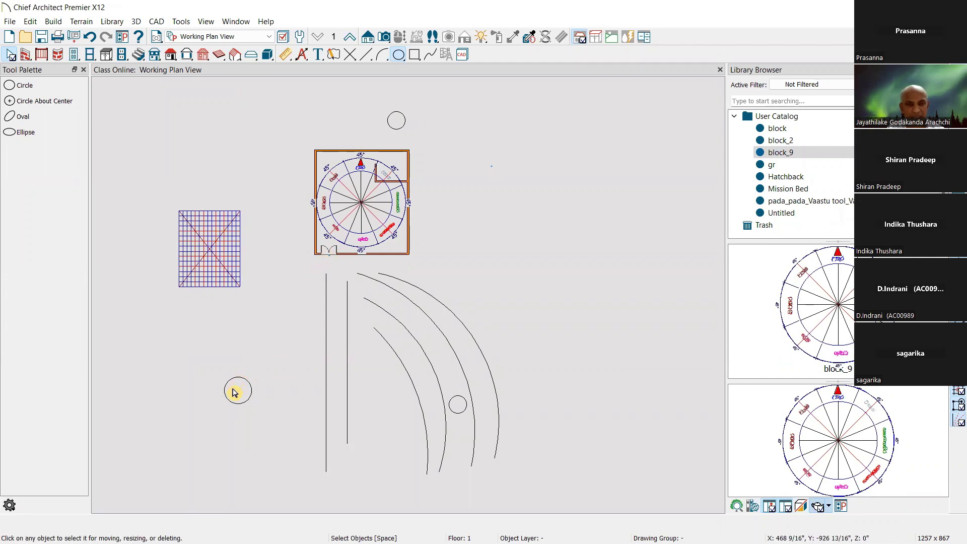
left_click(249, 403)
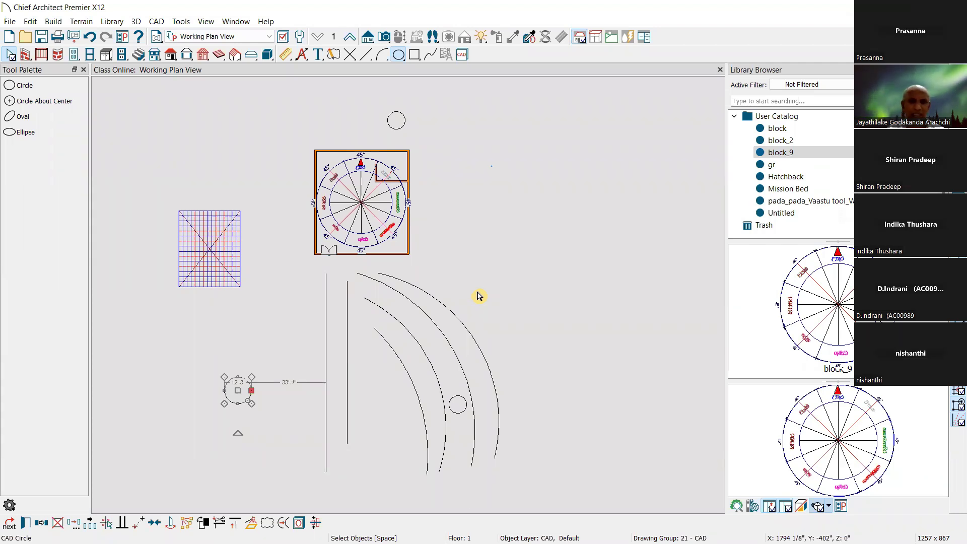
left_click(341, 365)
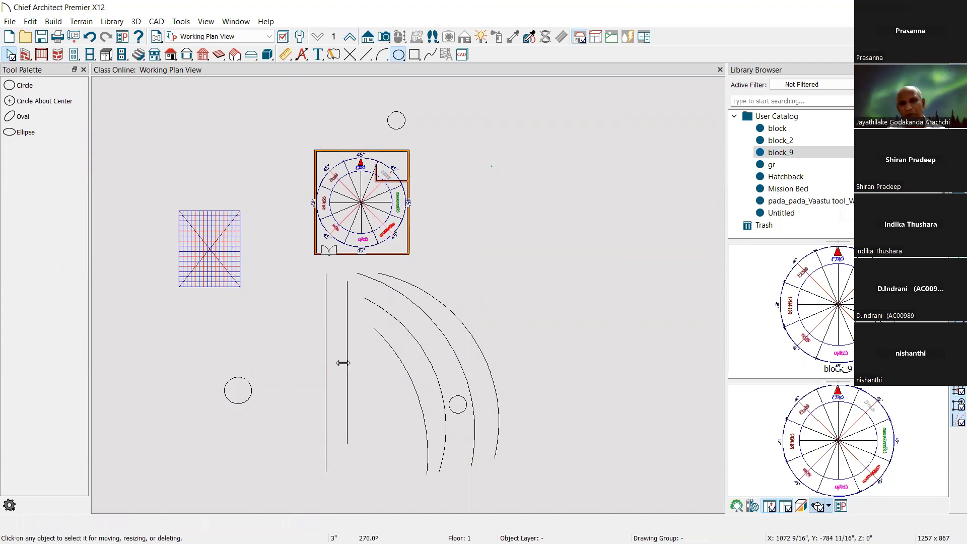
key("Delete")
left_click(325, 367)
key("Delete")
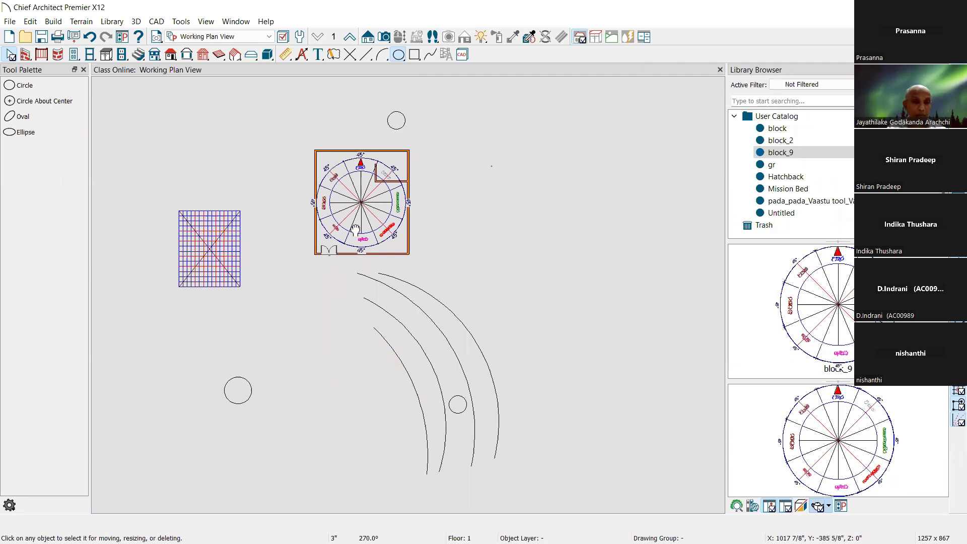
Move the circle below the blue grid a little farther down from the grid
scroll(356, 230, "down", 1)
left_click(277, 321)
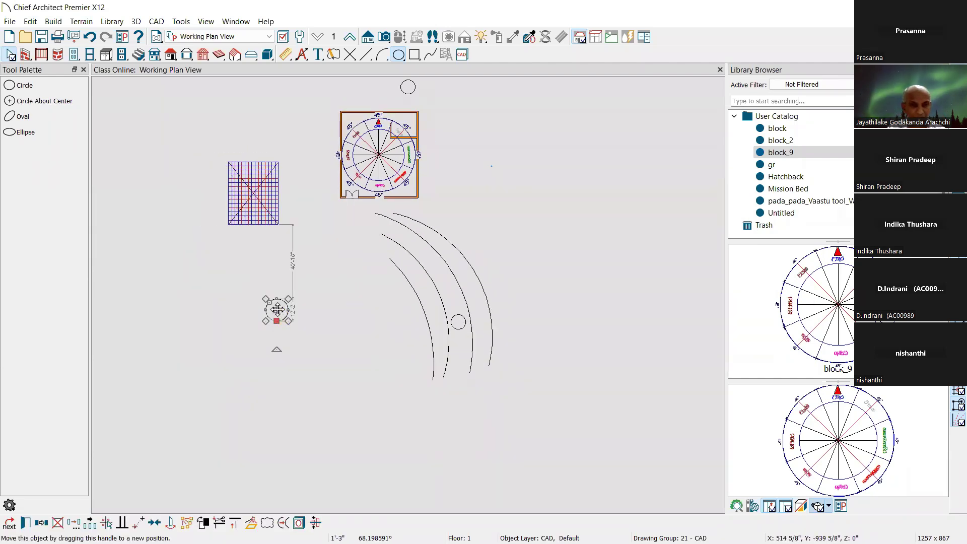
left_click_drag(267, 323, 268, 337)
left_click(350, 291)
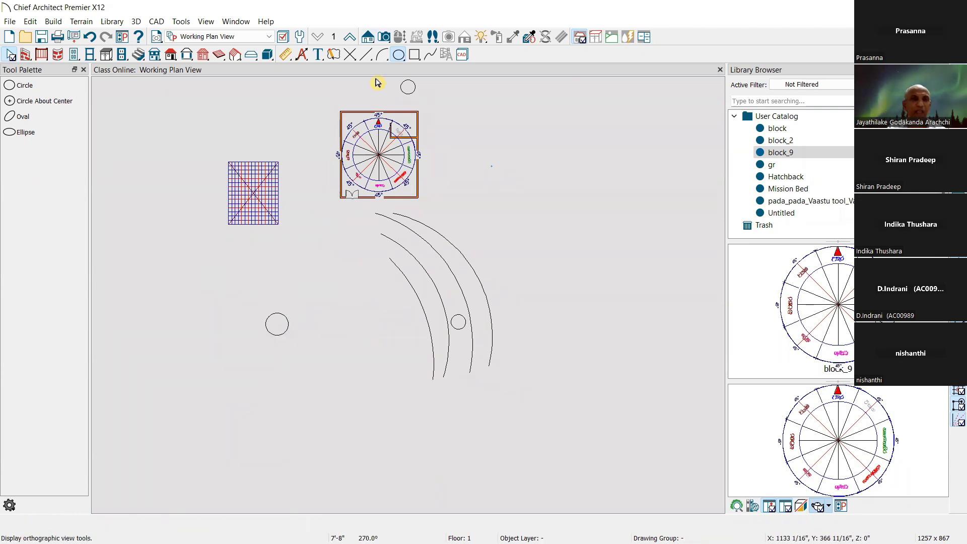
Draw two roughly parallel arcs curving down from the double door toward the circle below the grid, the outer one spanning about 106'-4"
left_click(381, 54)
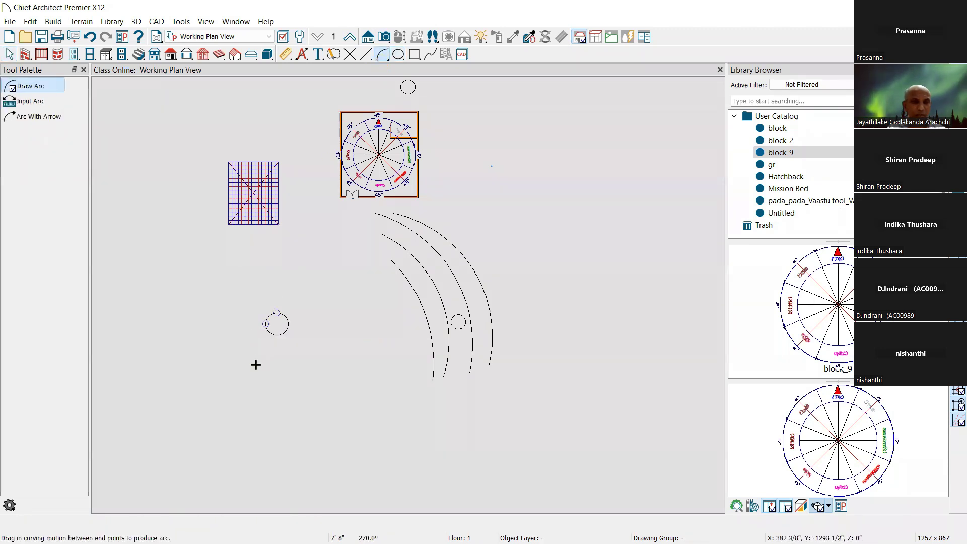
left_click_drag(252, 365, 353, 198)
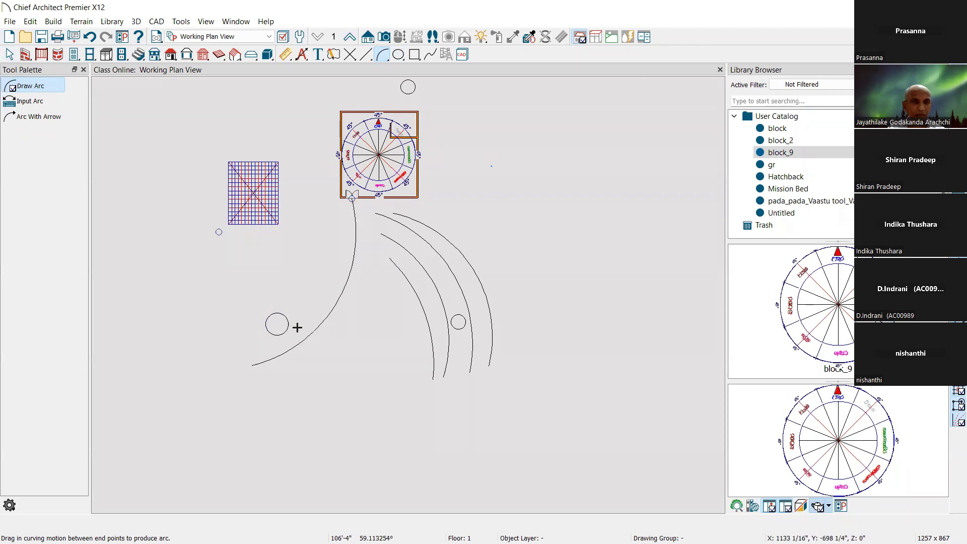
mouse_move(243, 351)
left_mouse_down()
mouse_move(346, 257)
mouse_move(343, 217)
left_mouse_up()
left_click(11, 54)
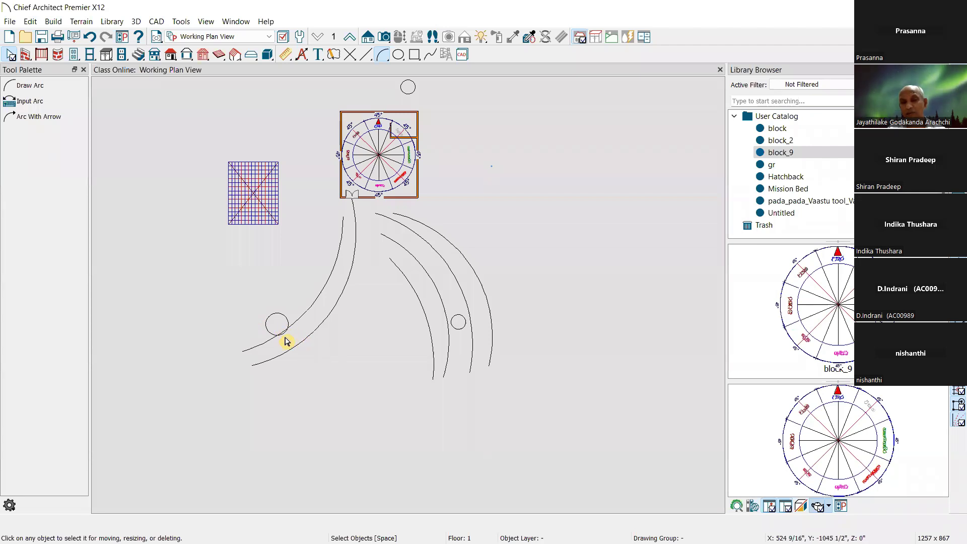
Move the circle above the house diagonally up and outward, past the house's upper-right corner
scroll(270, 344, "down", 2)
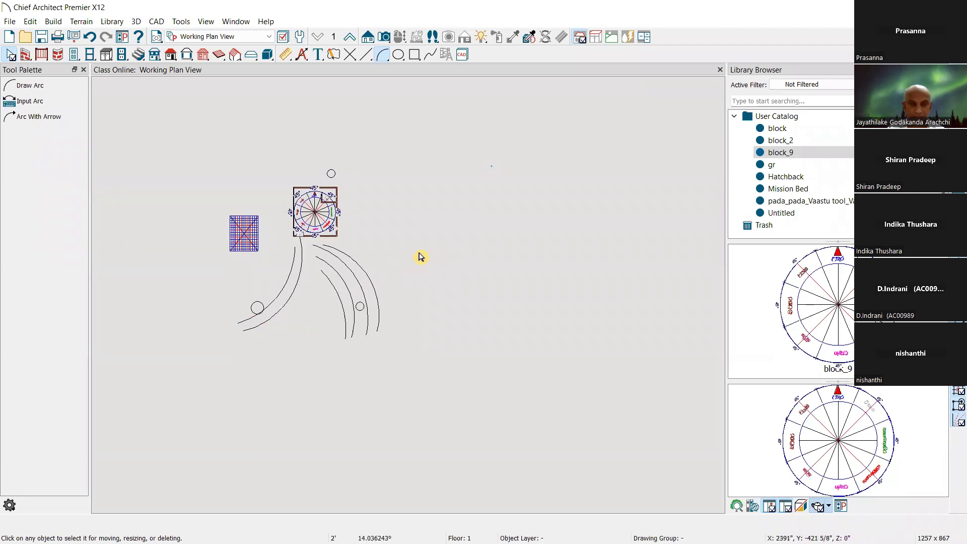
middle_click_drag(421, 267, 418, 315)
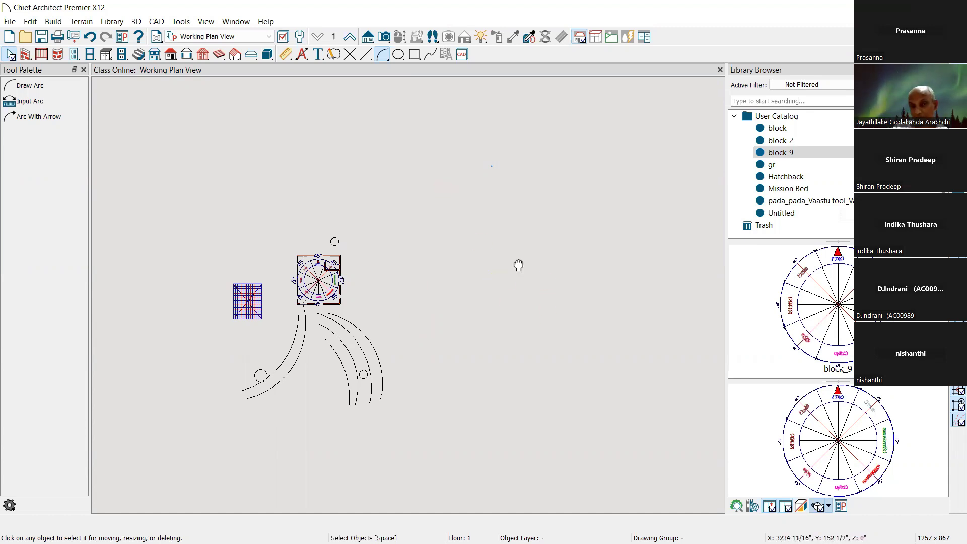
scroll(496, 253, "up", 5)
middle_click_drag(430, 320, 423, 283)
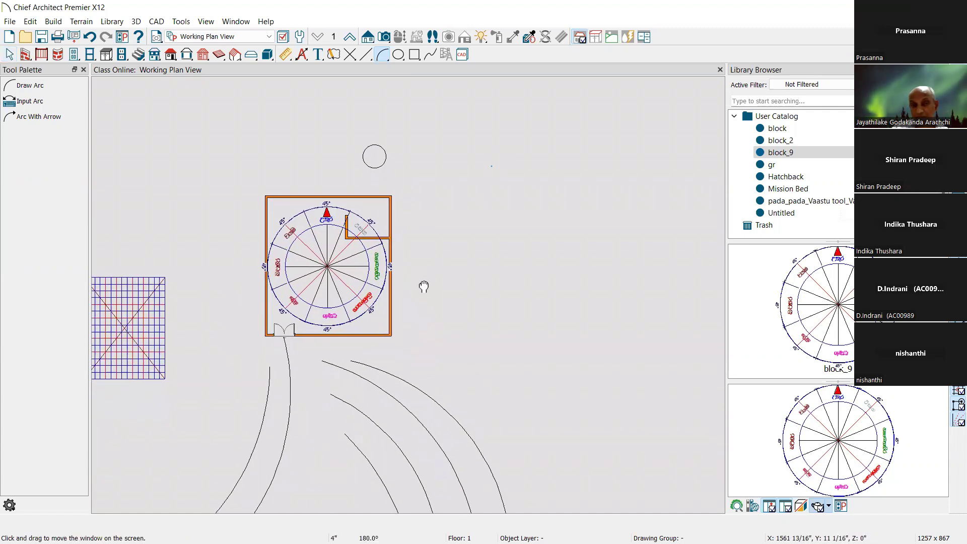
scroll(438, 234, "down", 1)
middle_click_drag(439, 233, 409, 301)
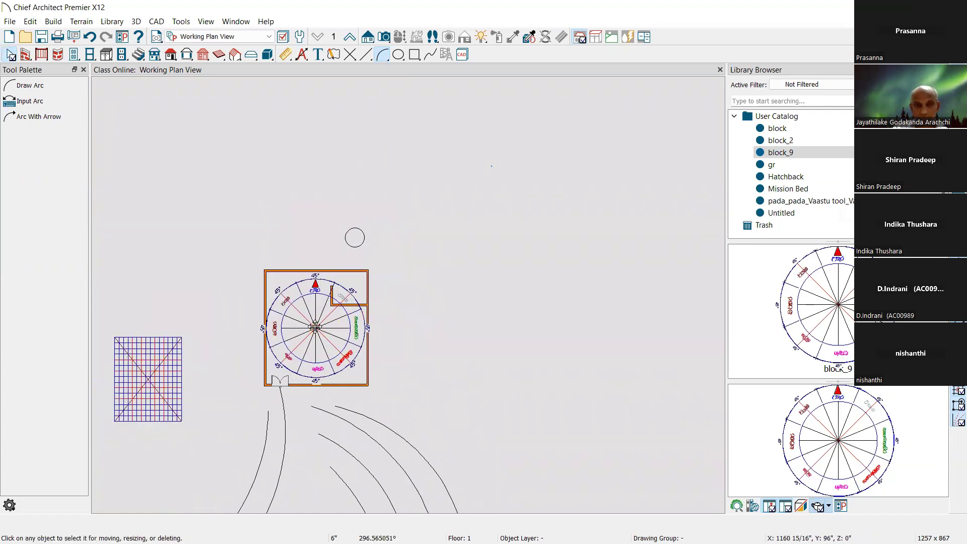
left_click(317, 328)
scroll(356, 238, "up", 1)
left_click_drag(356, 236, 380, 213)
left_click(453, 196)
left_click(413, 236)
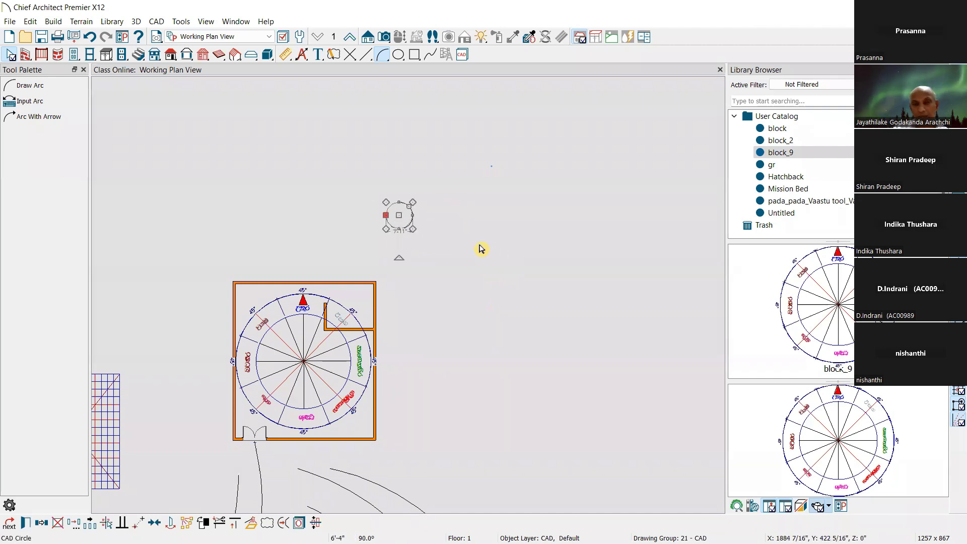
Draw a rectangle about 33' tall beyond the circle at the house's upper right and shift it straight up
scroll(468, 252, "down", 2)
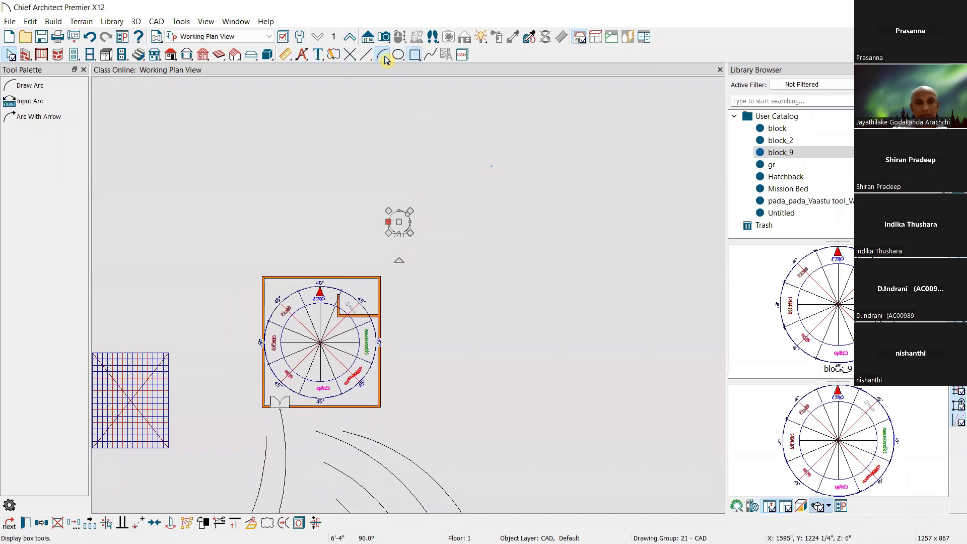
left_click(415, 54)
left_click_drag(432, 174, 510, 266)
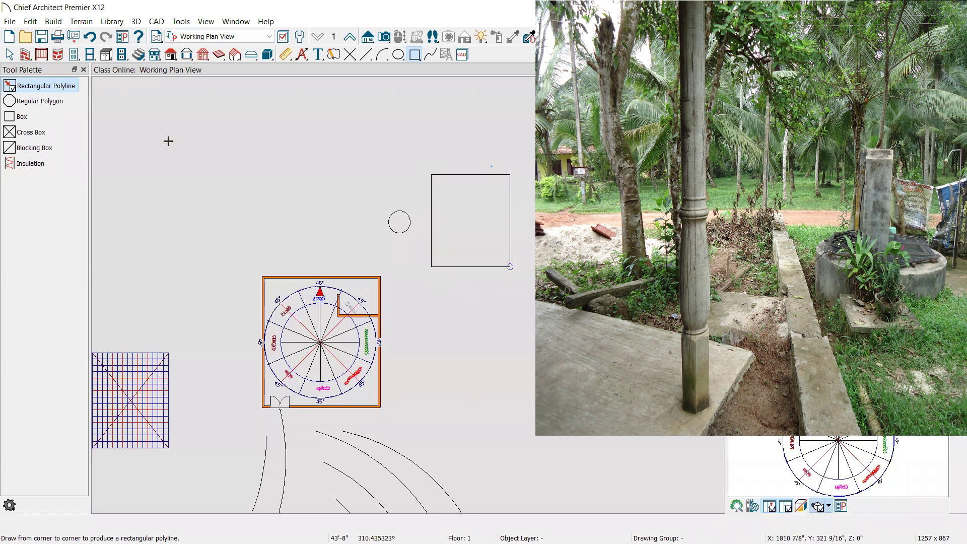
left_click(10, 55)
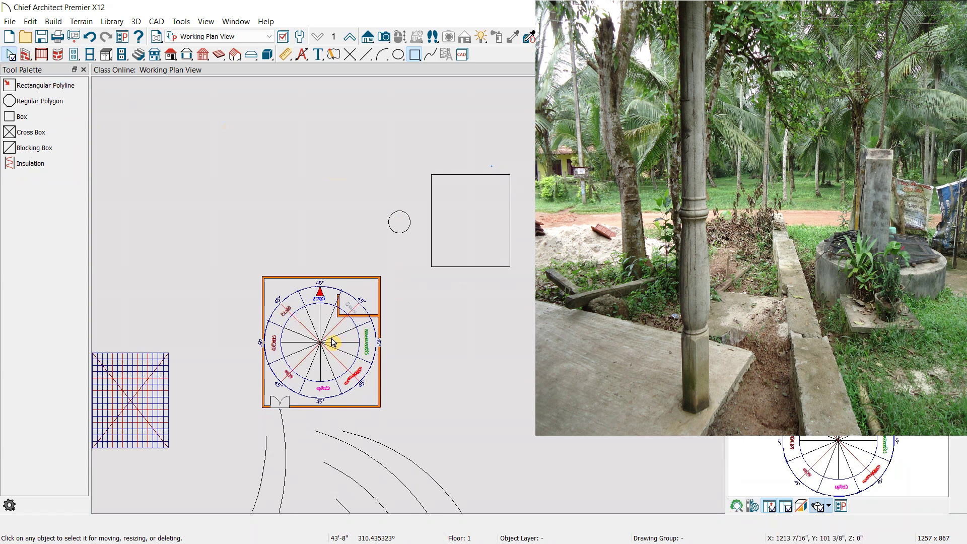
left_click(471, 189)
left_click_drag(471, 220, 476, 173)
Copy the house's compass block onto the rectangle at the upper right
left_click(323, 343)
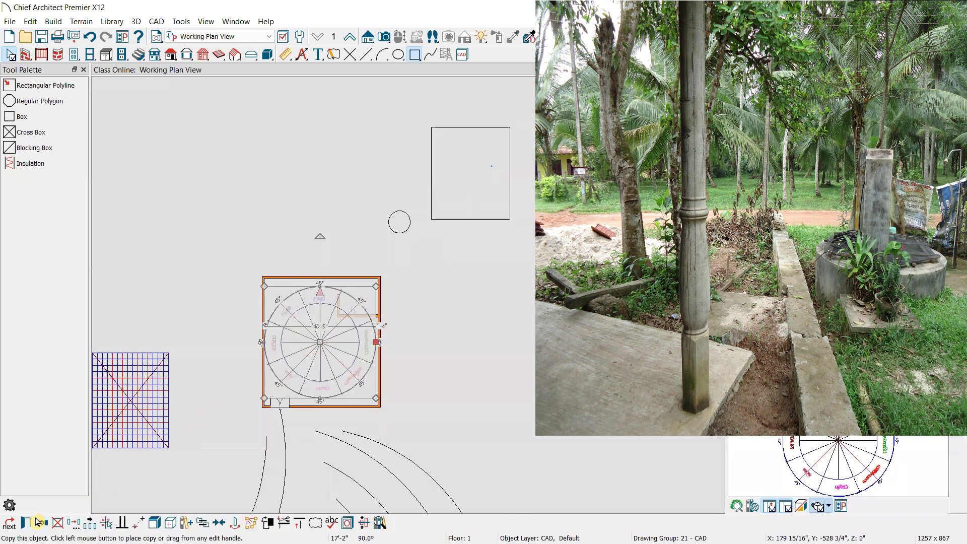
key("Escape")
left_click_drag(464, 170, 481, 169)
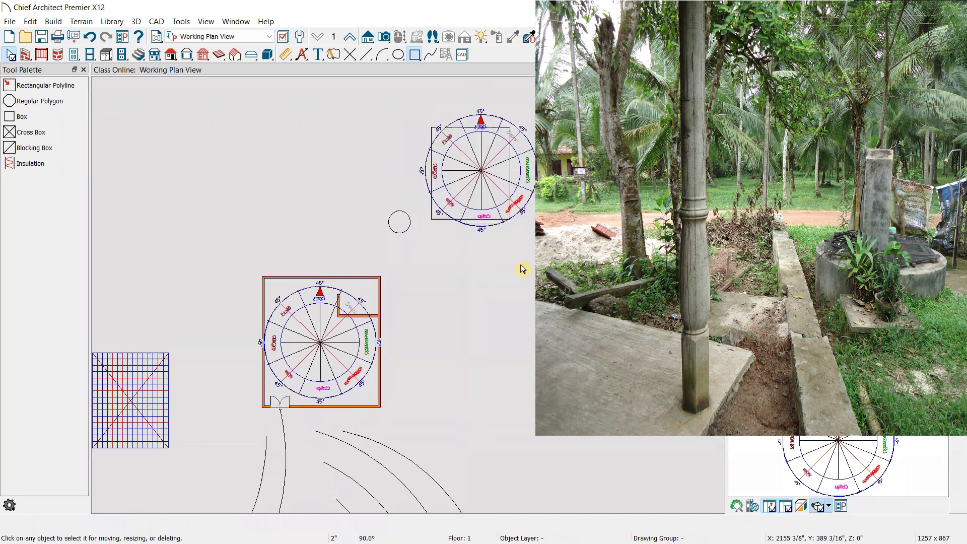
Shrink the copied compass block to fit inside the rectangle and centre it there
left_click(485, 174)
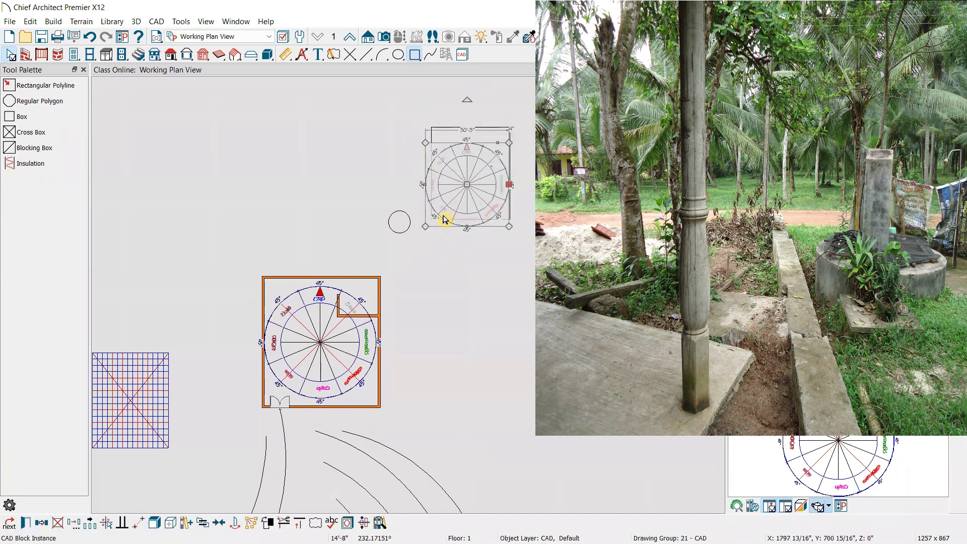
left_click_drag(425, 226, 447, 207)
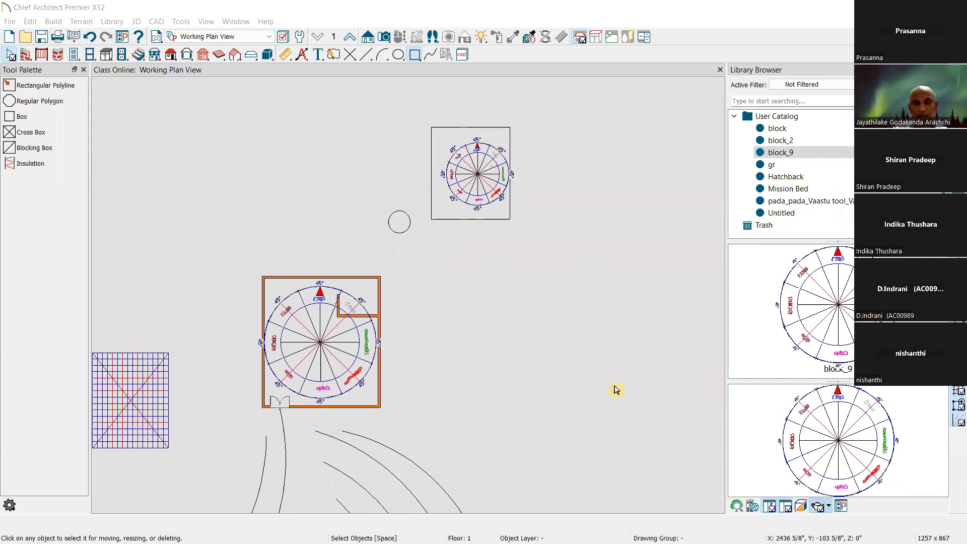
left_click(477, 174)
mouse_move(477, 174)
left_mouse_down()
mouse_move(463, 172)
mouse_move(473, 173)
left_mouse_up()
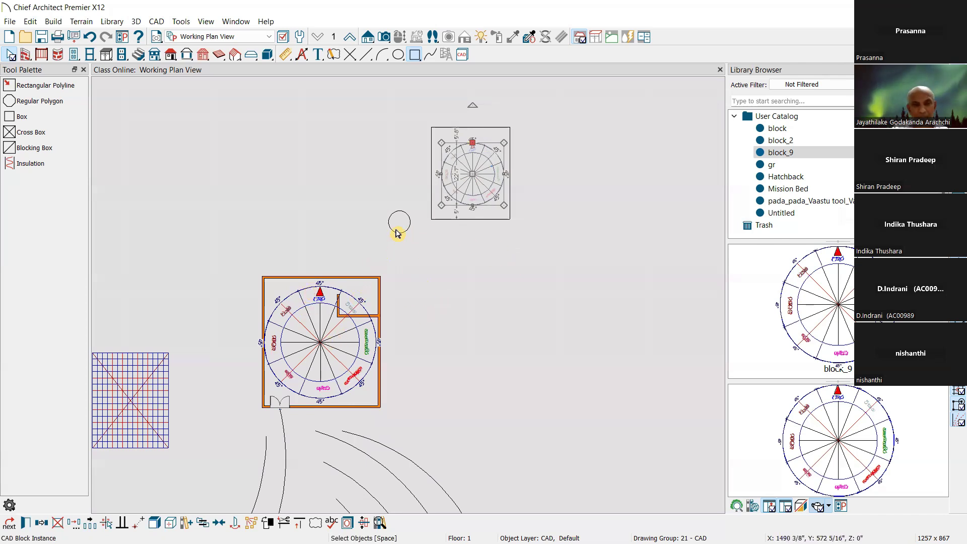
left_click(546, 151)
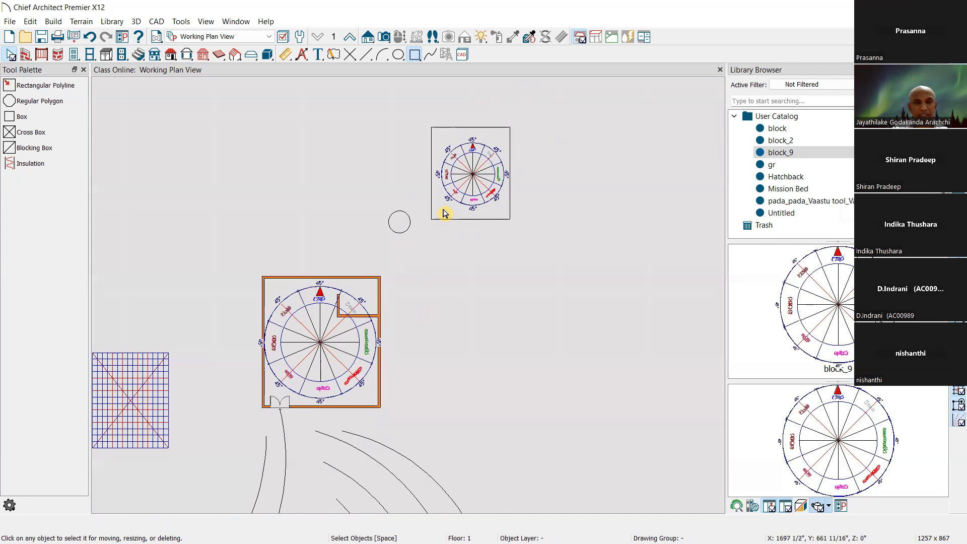
Delete the upper-right rectangle together with the compass block copy inside it
left_click(400, 235)
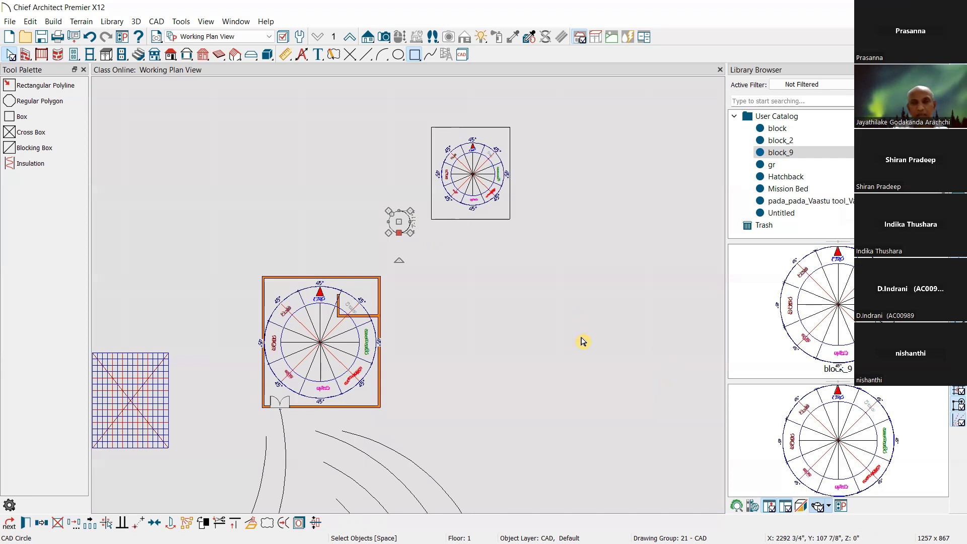
left_click(483, 280)
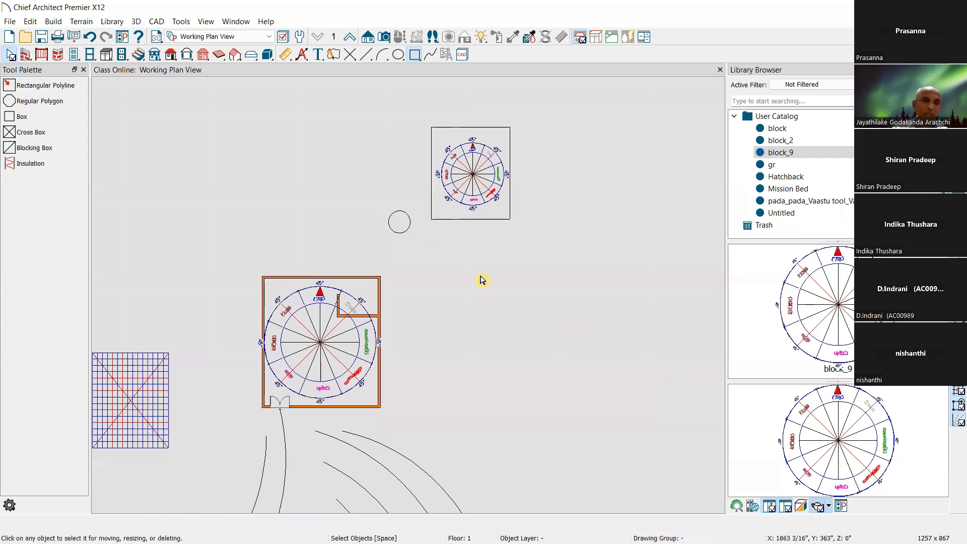
left_click_drag(411, 104, 562, 237)
left_click_drag(538, 115, 430, 261)
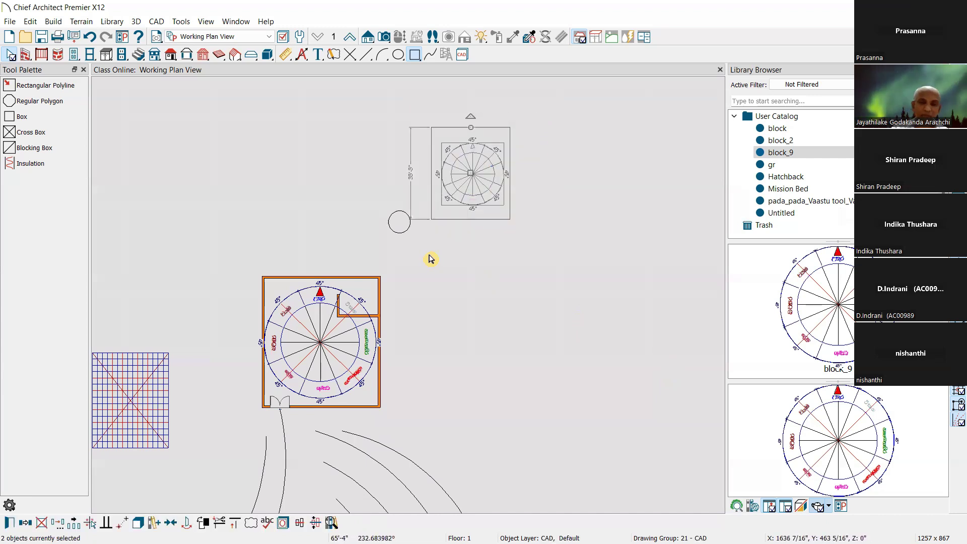
key("Delete")
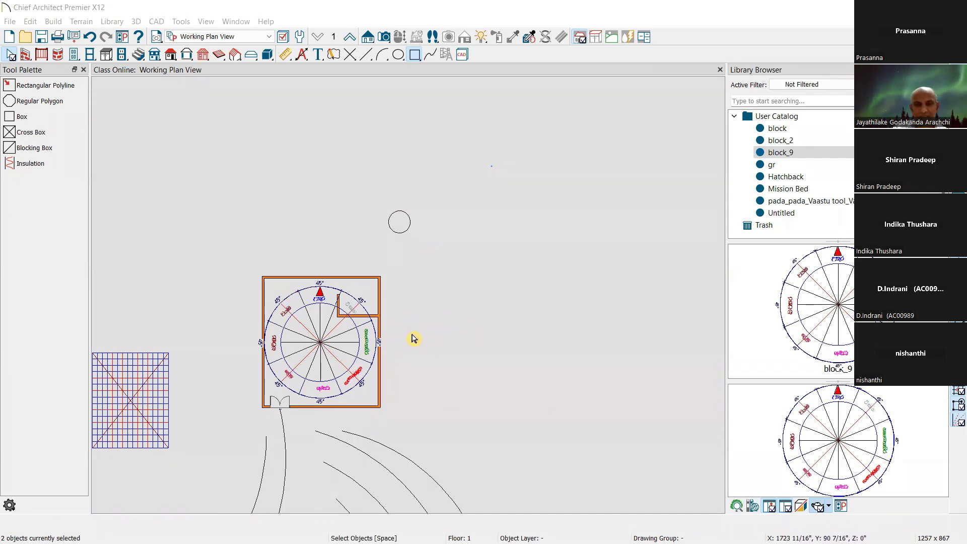
Rotate the house's compass block 90° counterclockwise so its red arrow points to the left wall
middle_click_drag(481, 313, 467, 268)
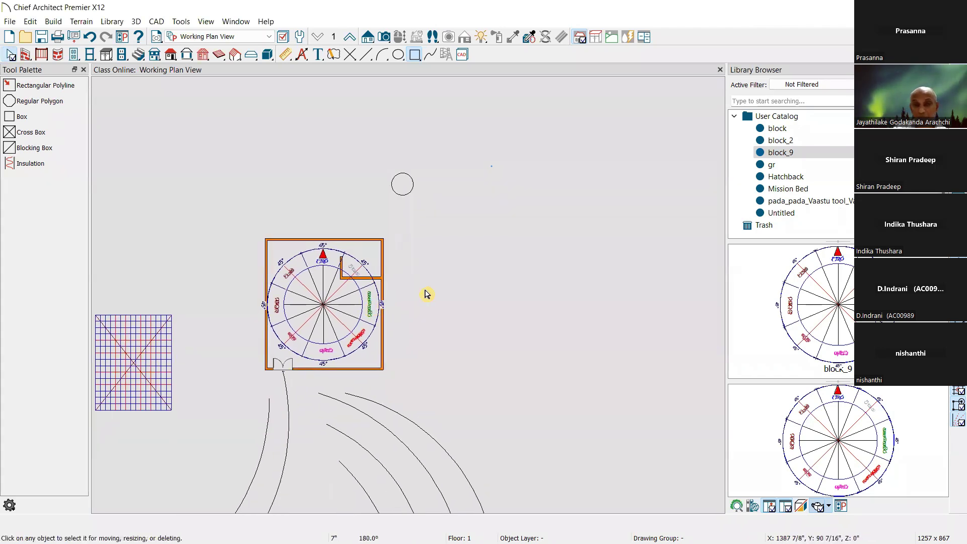
left_click(326, 304)
left_click_drag(322, 199, 201, 304)
left_click(433, 259)
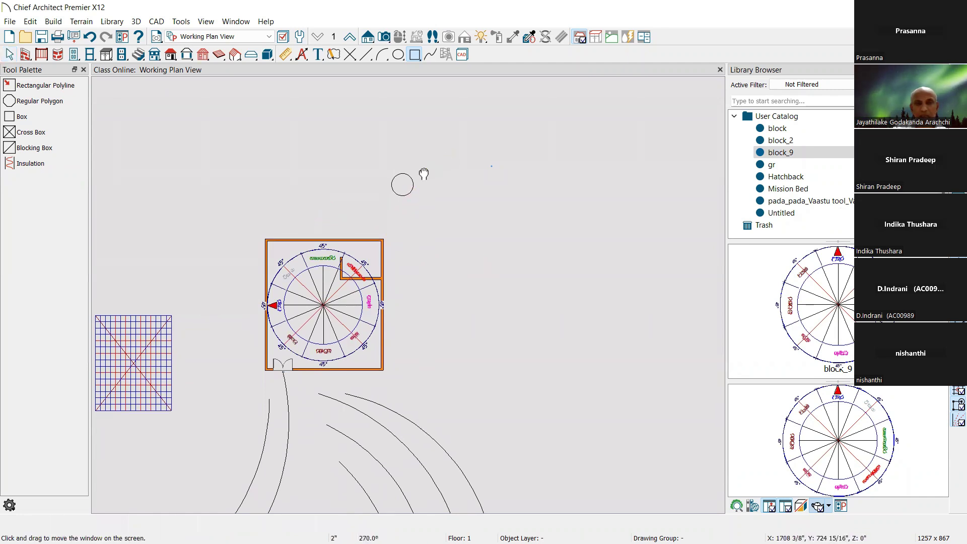
Move the small circle above the house about 6'-7" to the left
middle_click_drag(428, 173, 424, 181)
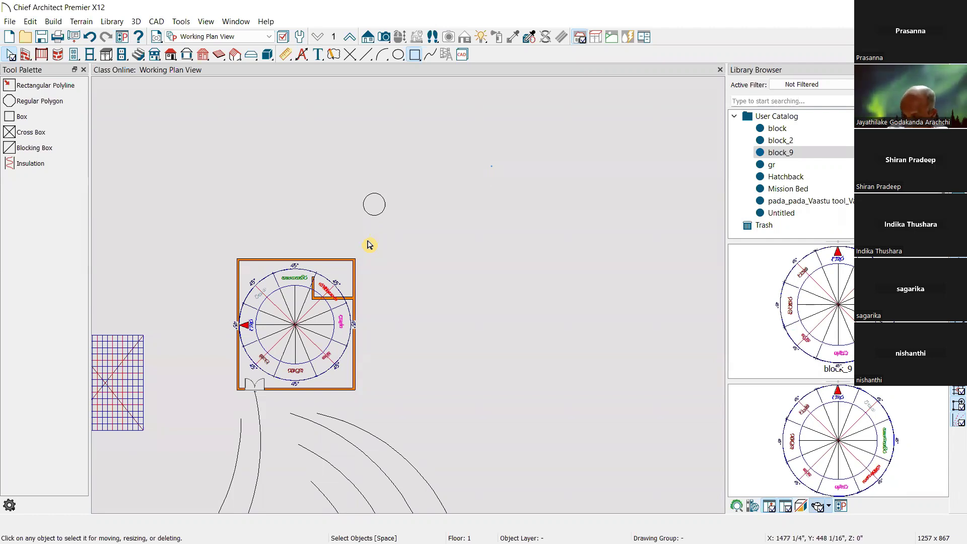
middle_click_drag(449, 229, 483, 246)
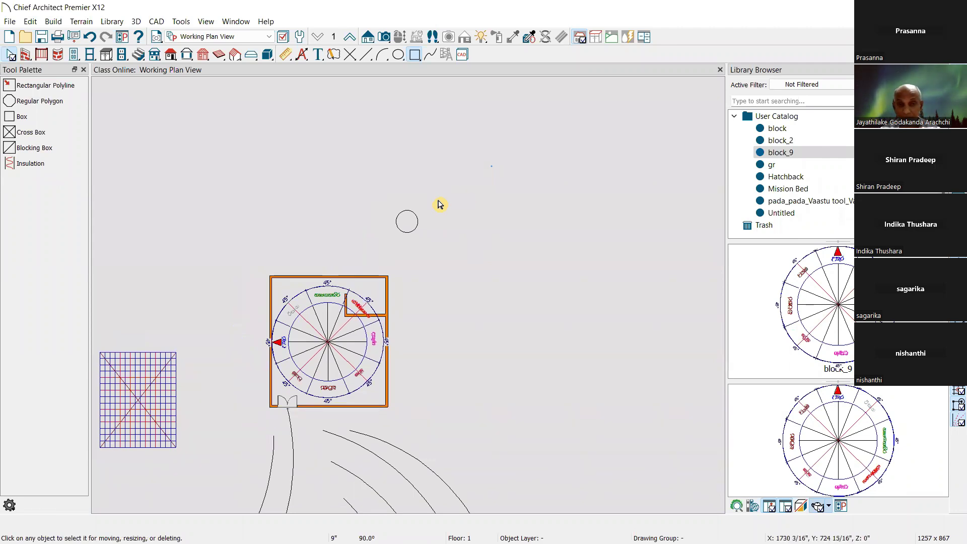
left_click(406, 222)
left_click_drag(405, 222, 389, 222)
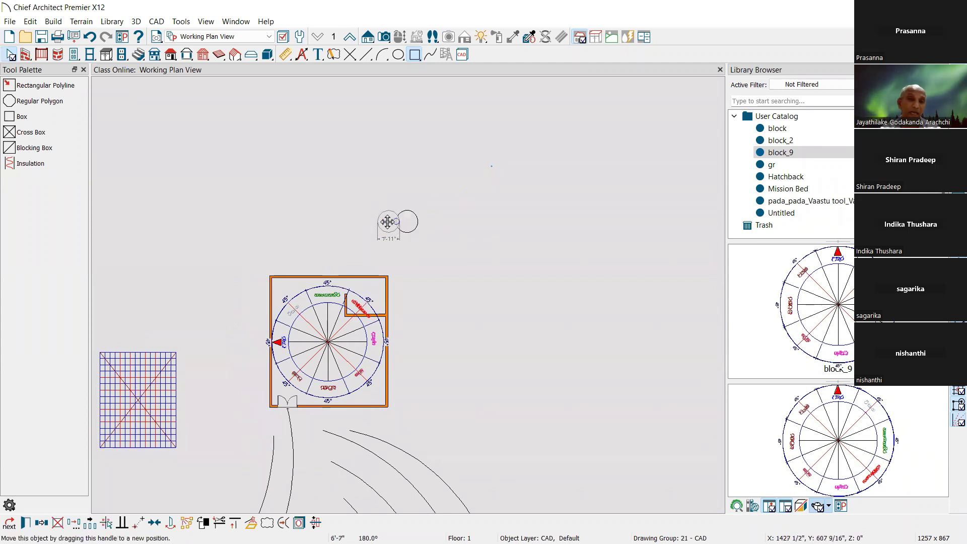
left_click(568, 335)
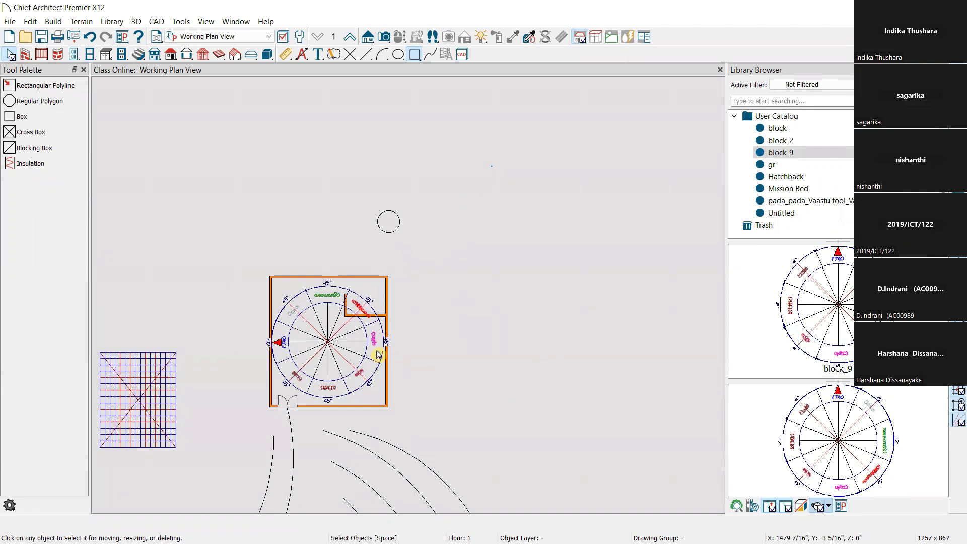
Draw two parallel horizontal lines above the small circle, the lower one about 104 feet long
scroll(403, 261, "down", 1)
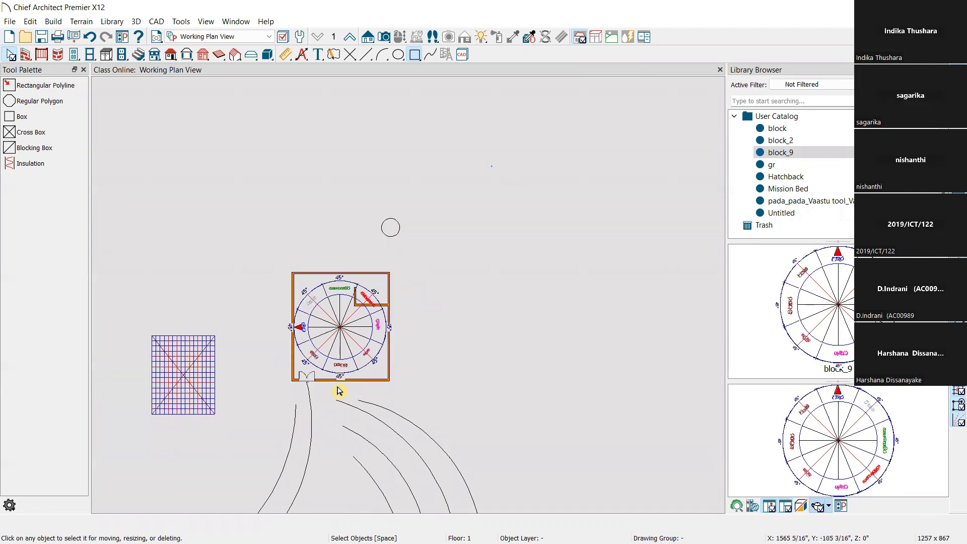
scroll(337, 386, "up", 2)
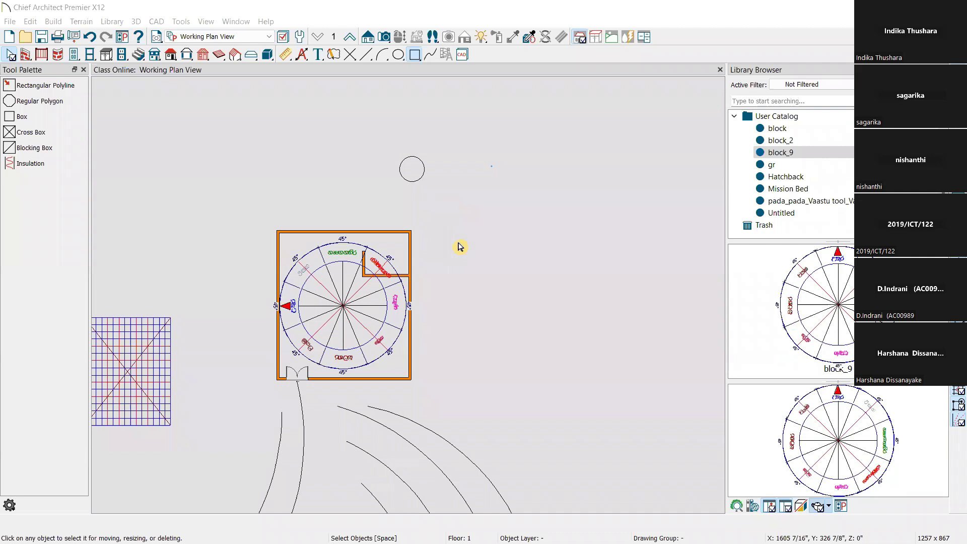
mouse_move(460, 247)
middle_mouse_down()
mouse_move(451, 244)
mouse_move(438, 273)
middle_mouse_up()
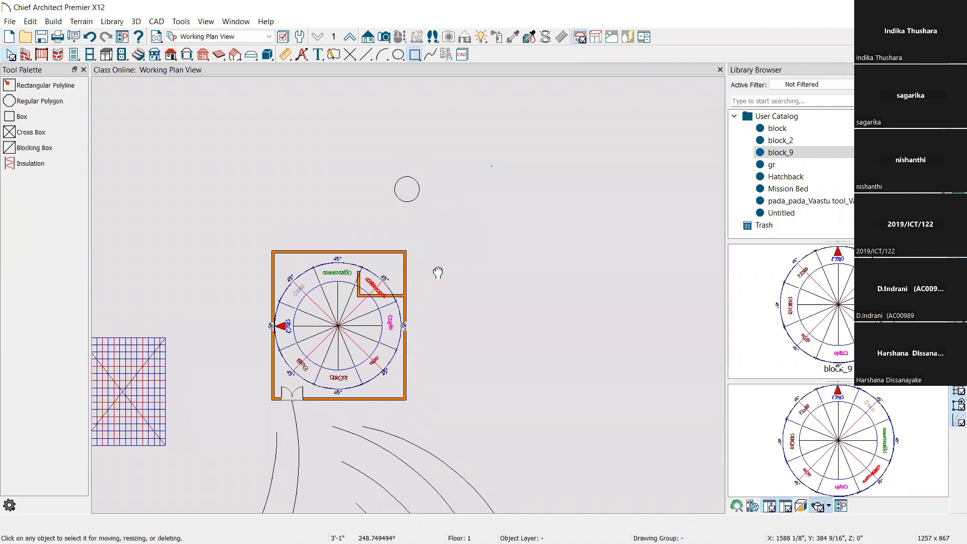
scroll(438, 273, "down", 2)
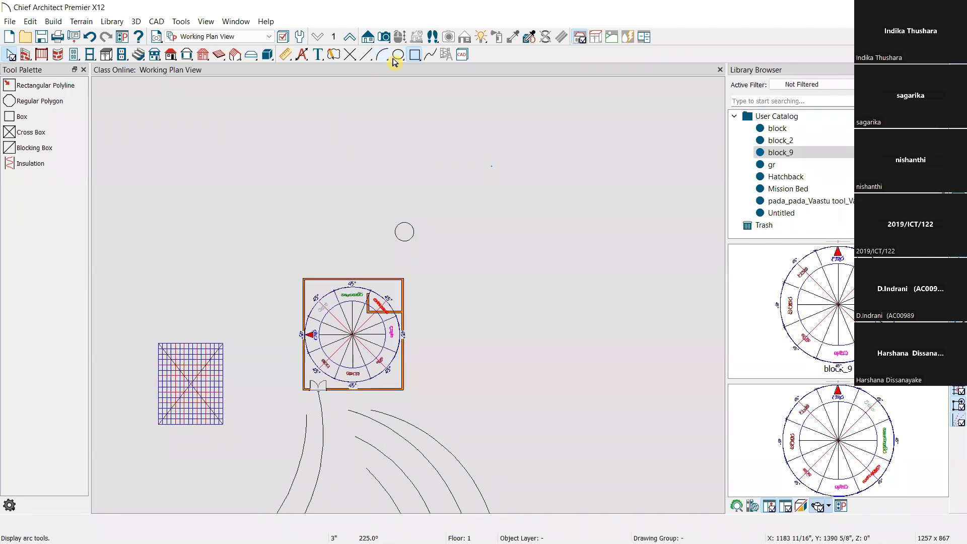
left_click(366, 53)
left_click_drag(461, 183, 216, 184)
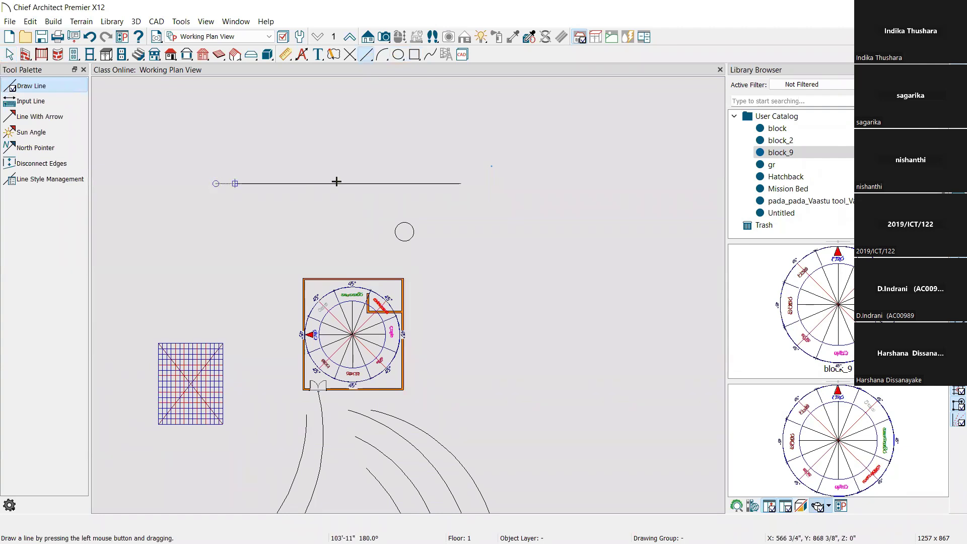
left_click_drag(479, 158, 222, 159)
scroll(404, 222, "down", 1)
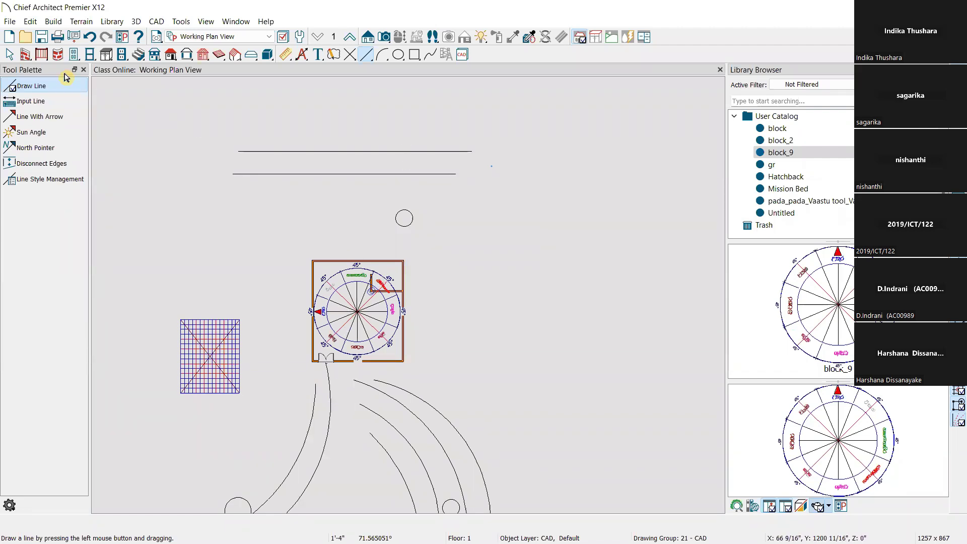
Place a hinged door in the house's upper wall near the small room and widen it into a double door about 4'-2" wide
left_click(74, 54)
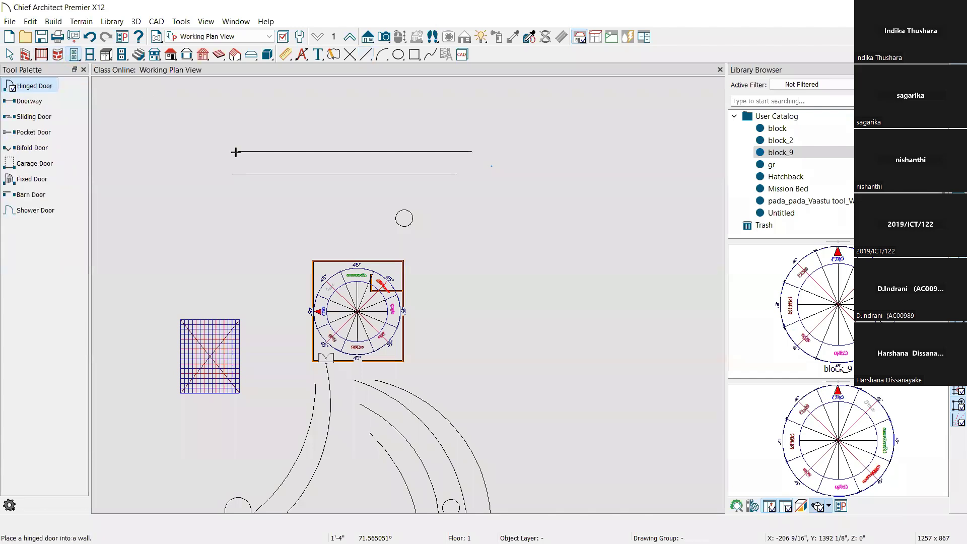
scroll(392, 262, "up", 3)
left_click(368, 257)
key("space")
scroll(369, 259, "up", 1)
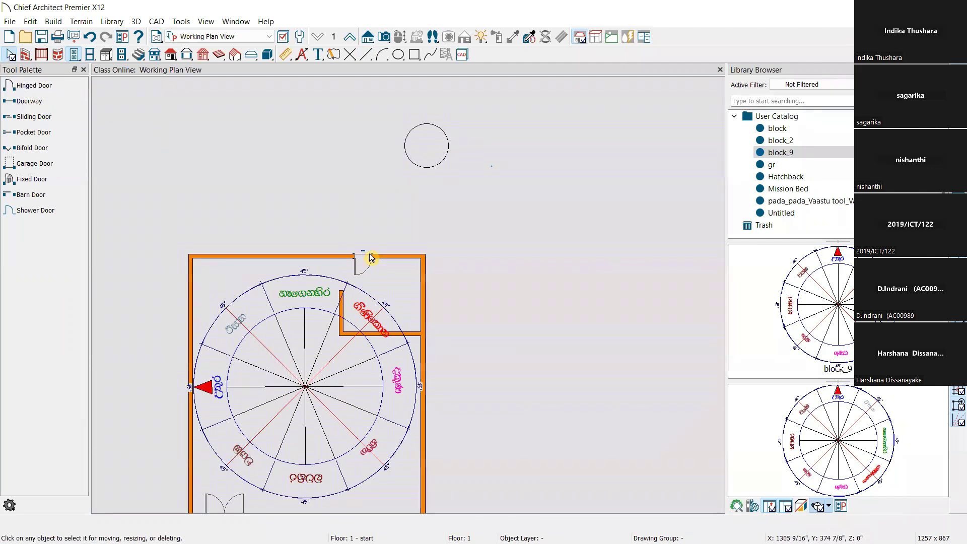
left_click(369, 258)
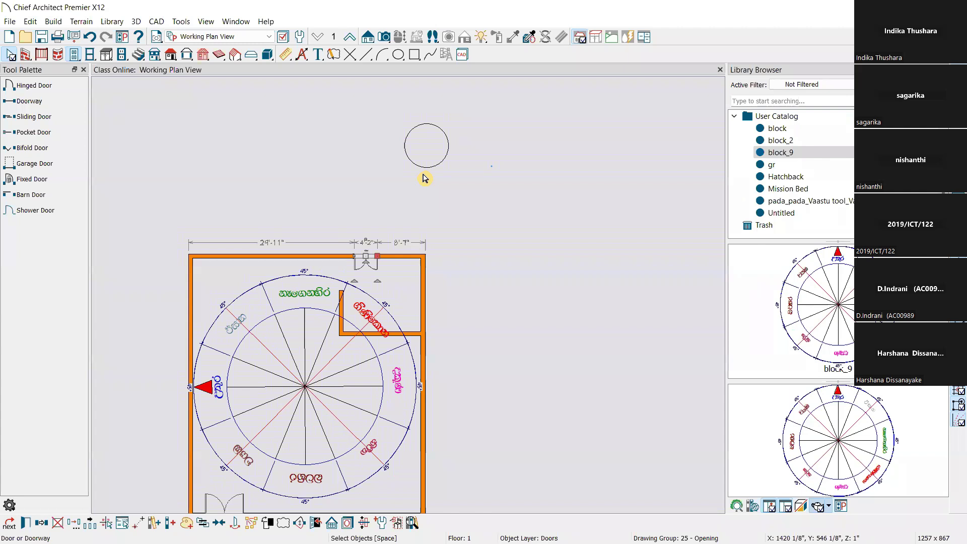
scroll(353, 309, "down", 1)
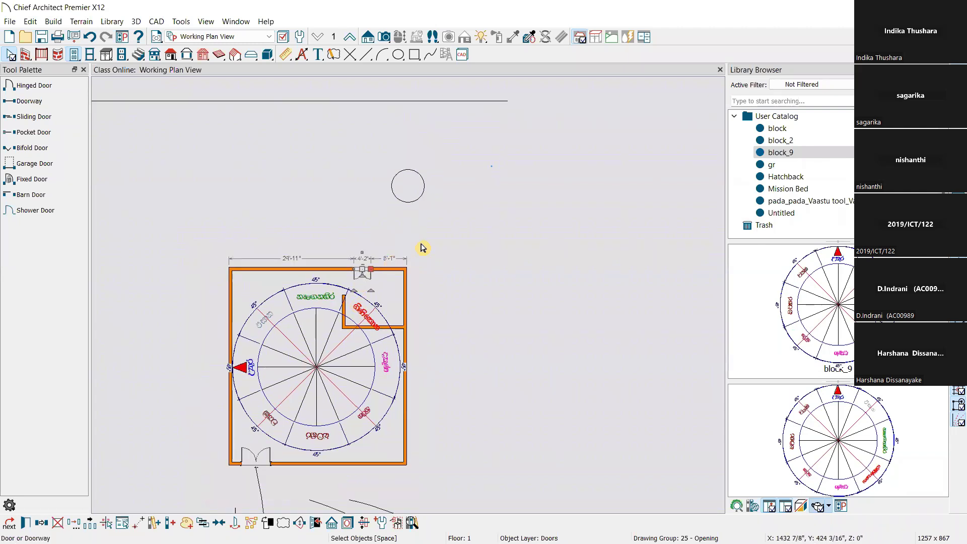